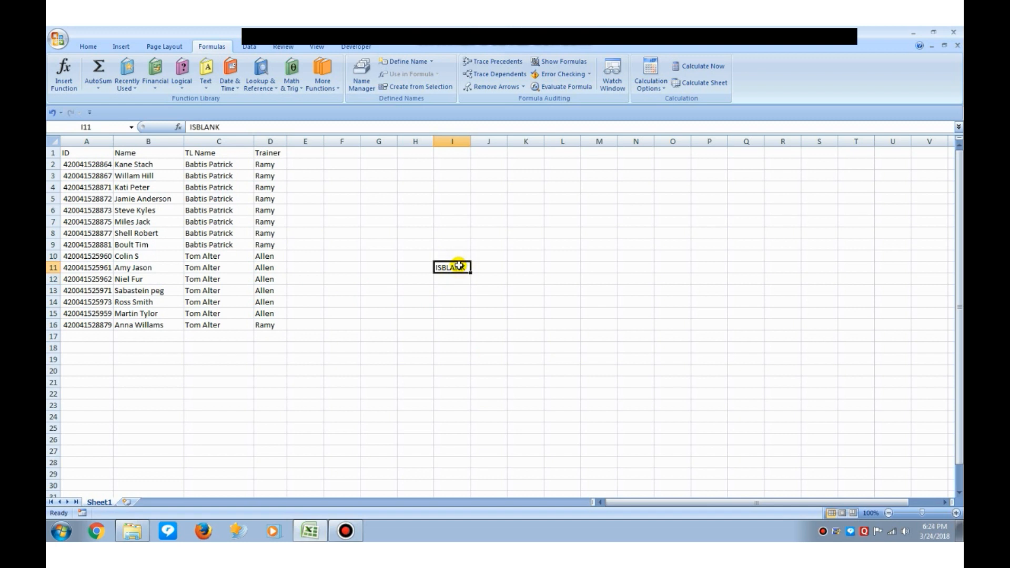
- Clear the ISBLANK text from cell I11 and fill cells H2:H16 with yellow
{"action": "key", "text": "Delete"}
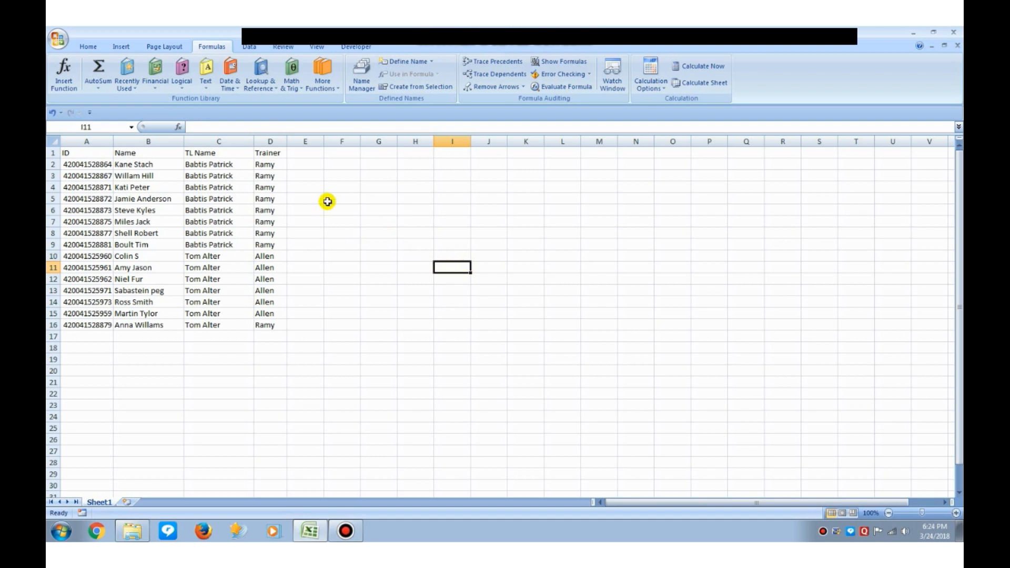
{"action": "left_click_drag", "start_coordinate": [418, 164], "coordinate": [416, 325]}
{"action": "left_click", "coordinate": [88, 47]}
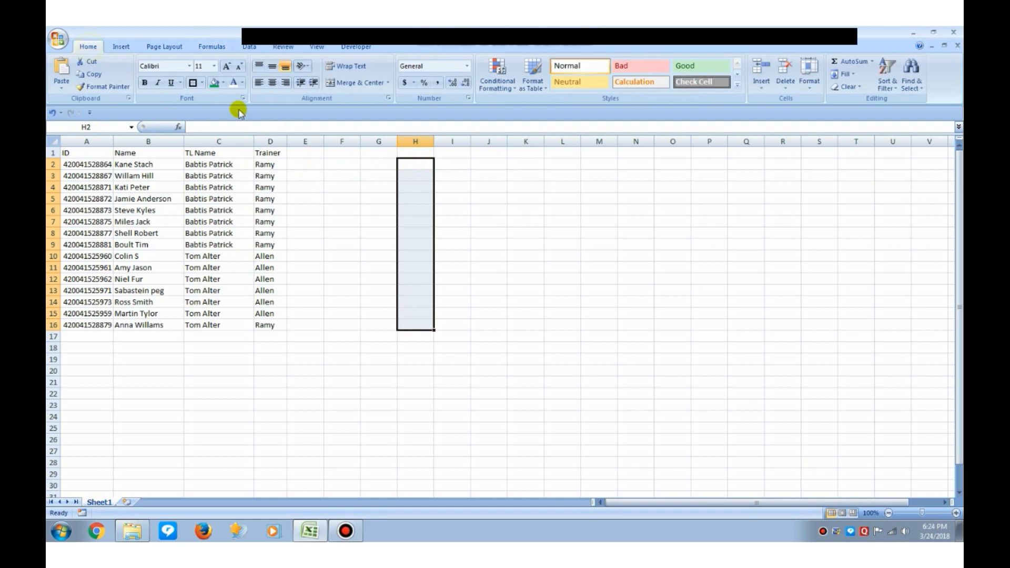
{"action": "left_click", "coordinate": [223, 82]}
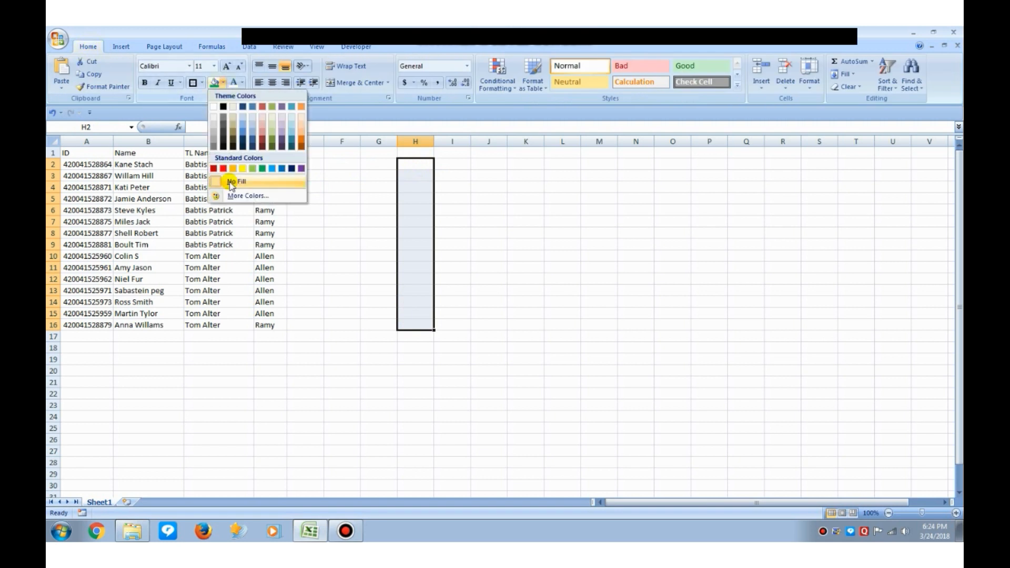
{"action": "left_click", "coordinate": [239, 167]}
- Apply a thick box border around cells H2:H16
{"action": "left_click", "coordinate": [408, 213]}
{"action": "left_click_drag", "start_coordinate": [417, 165], "coordinate": [411, 326]}
{"action": "left_click", "coordinate": [193, 83]}
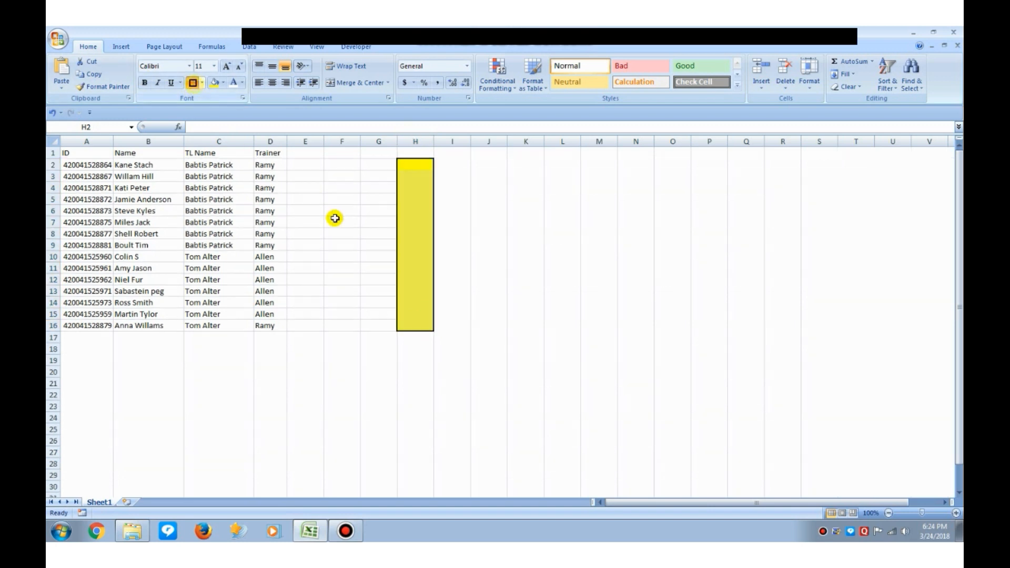
- Enter the formula =ISBLANK(D2) in cell H2
{"action": "left_click", "coordinate": [412, 165]}
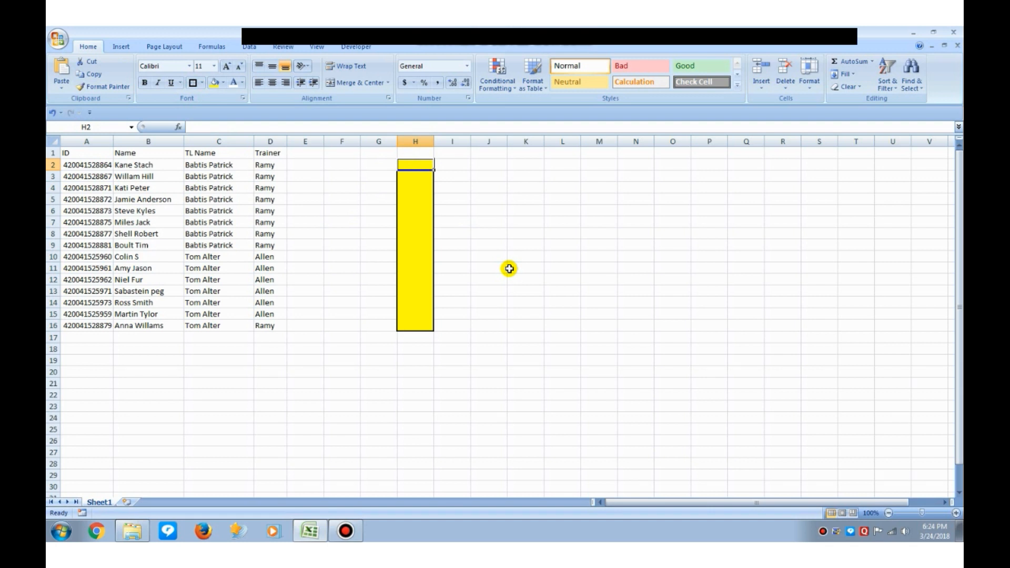
{"action": "type", "text": "="}
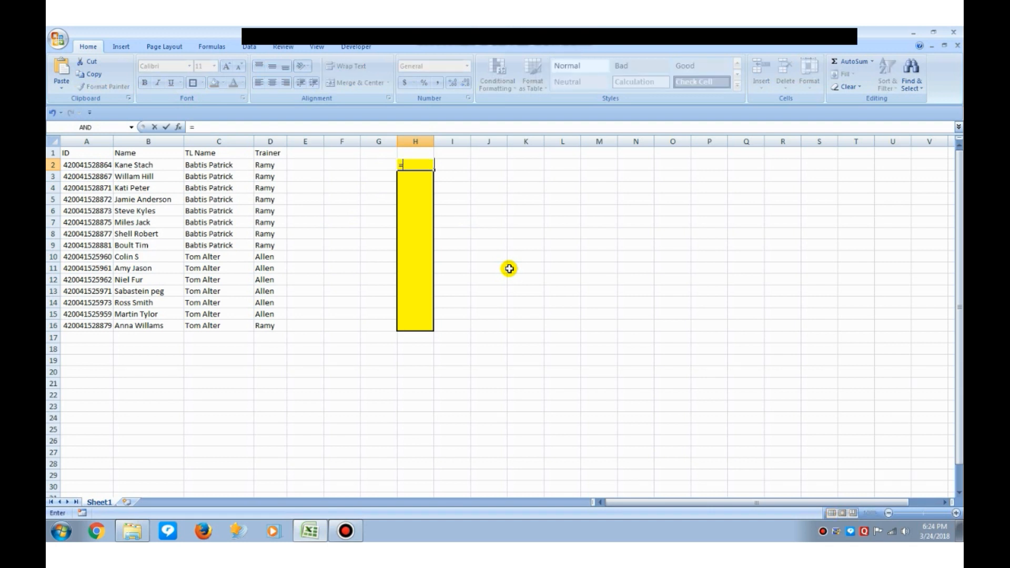
{"action": "type", "text": "ISBLANK("}
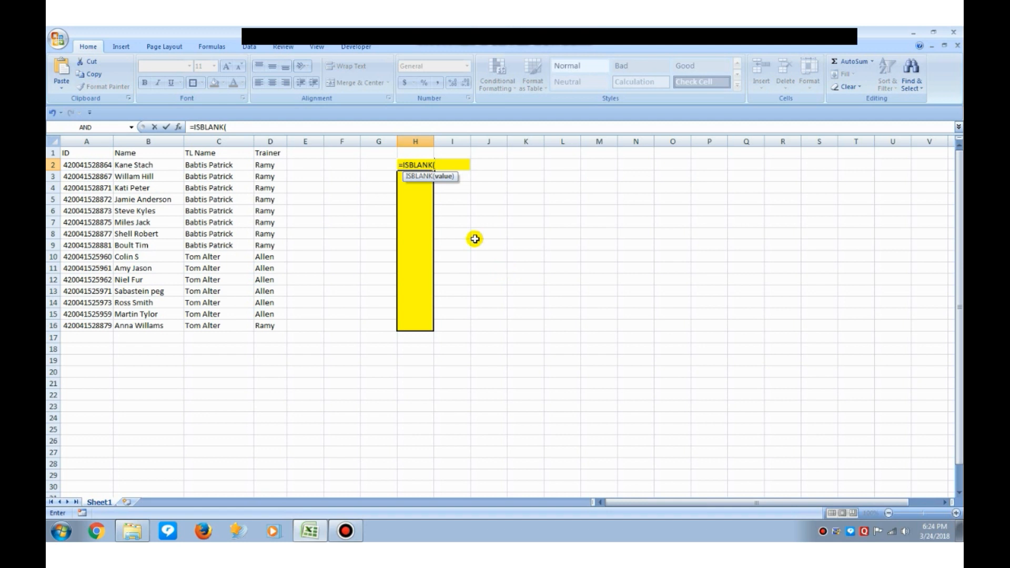
{"action": "left_click", "coordinate": [277, 167]}
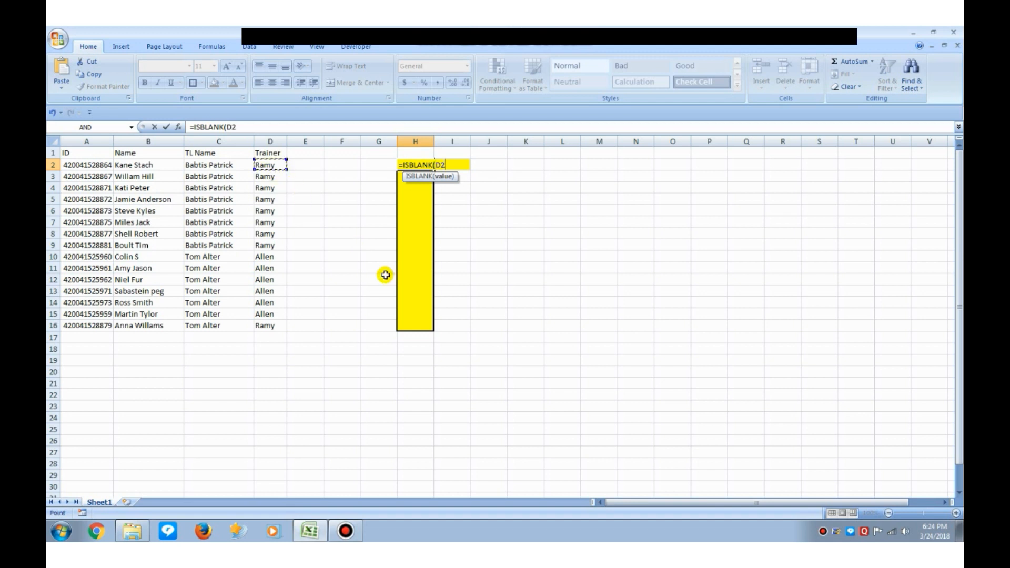
{"action": "type", "text": ")"}
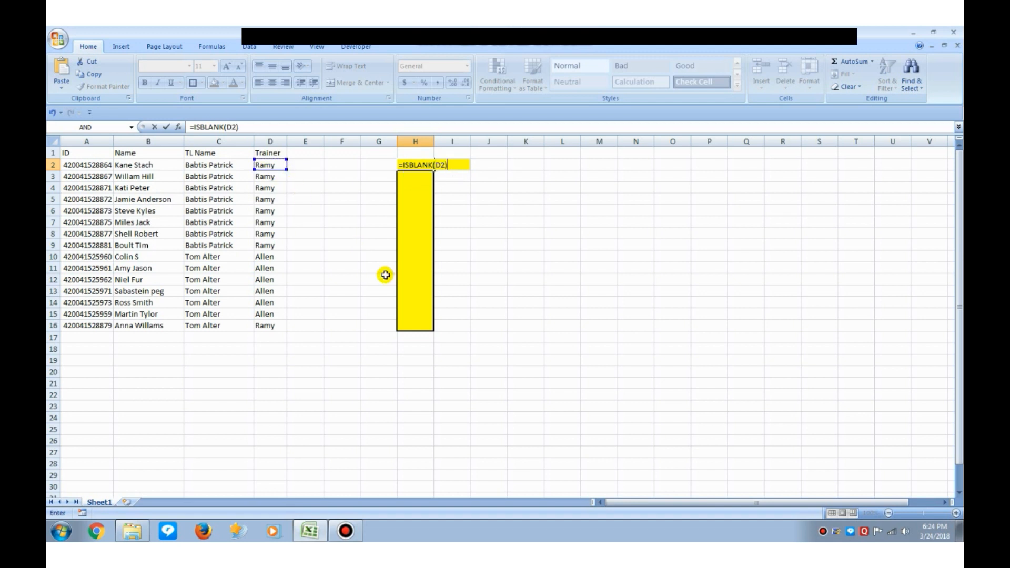
{"action": "key", "text": "ctrl+Return"}
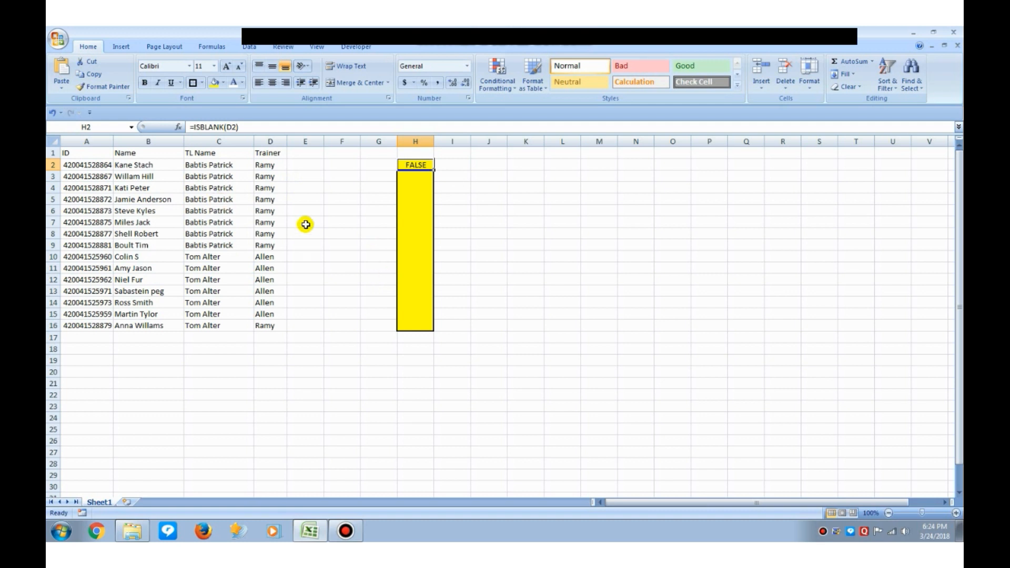
- Fill the ISBLANK formula from H2 down to H16, matching the last data row
{"action": "left_click", "coordinate": [277, 169]}
{"action": "key", "text": "ctrl+Down"}
{"action": "key", "text": "Right"}
{"action": "key", "text": "Right"}
{"action": "key", "text": "Right"}
{"action": "key", "text": "Right"}
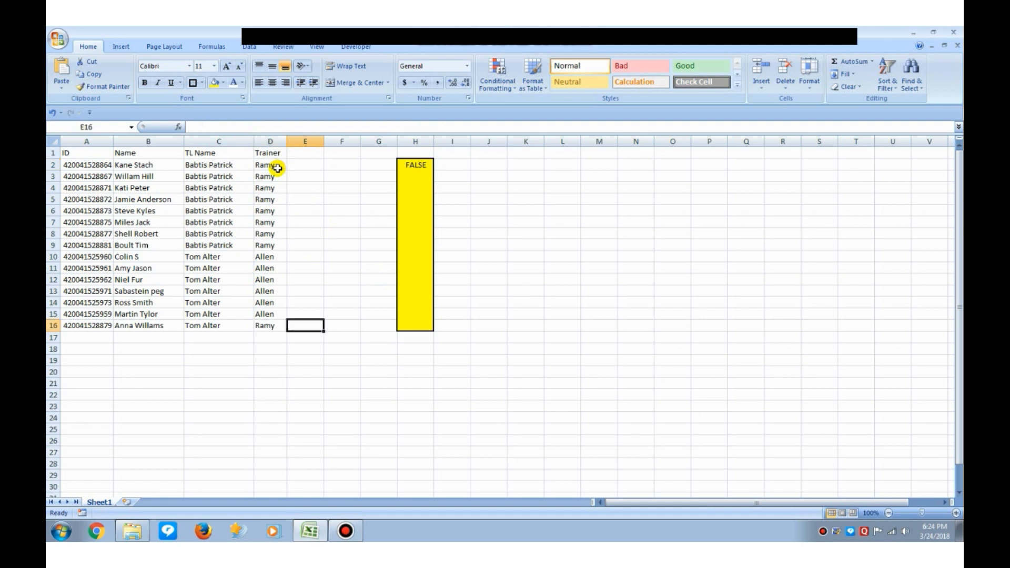
{"action": "key", "text": "ctrl+shift+Up"}
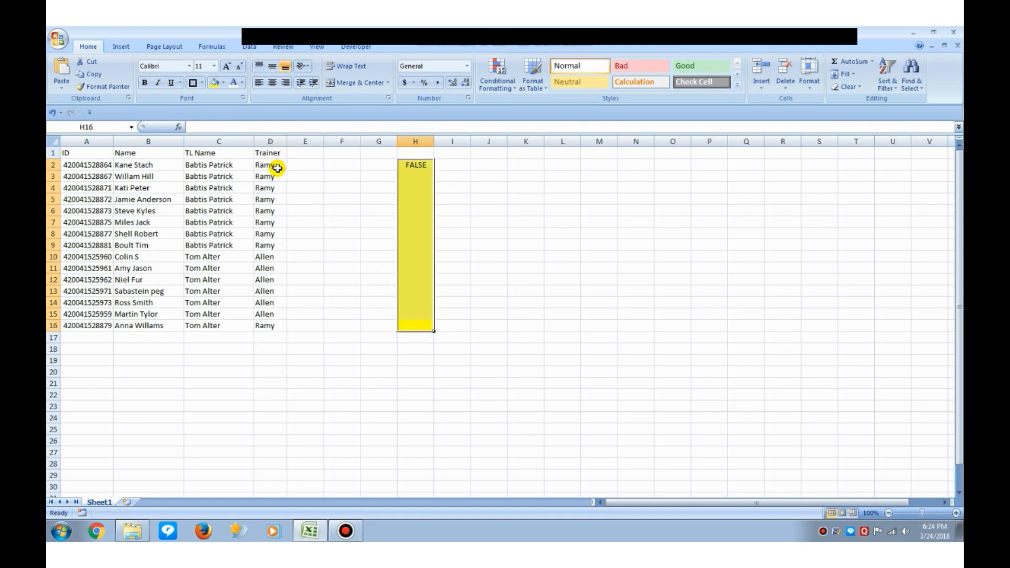
{"action": "key", "text": "ctrl+d"}
- Apply All Borders to cells H2:H16
{"action": "left_click_drag", "start_coordinate": [413, 164], "coordinate": [416, 335]}
{"action": "left_click", "coordinate": [201, 82]}
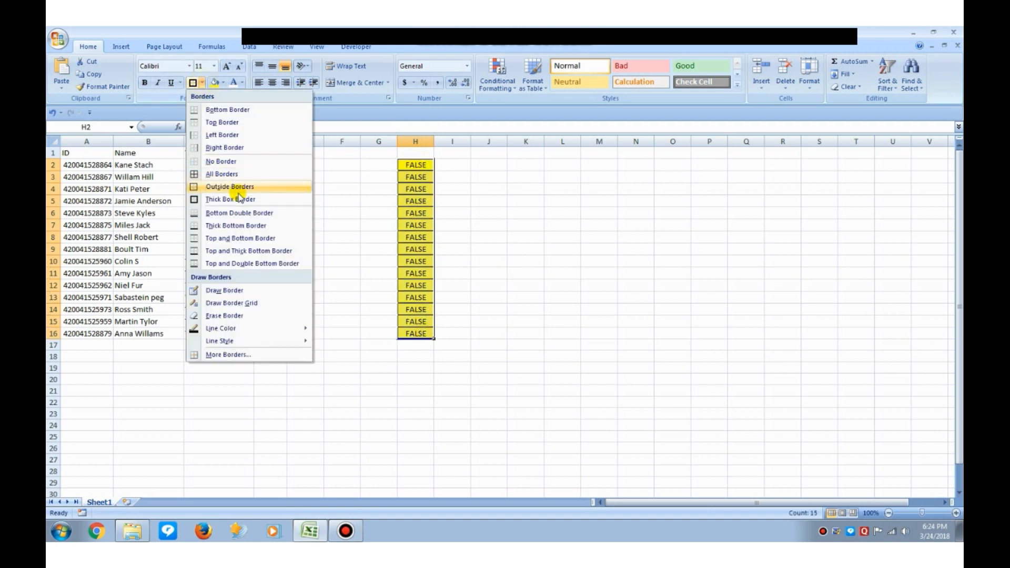
{"action": "left_click", "coordinate": [227, 174]}
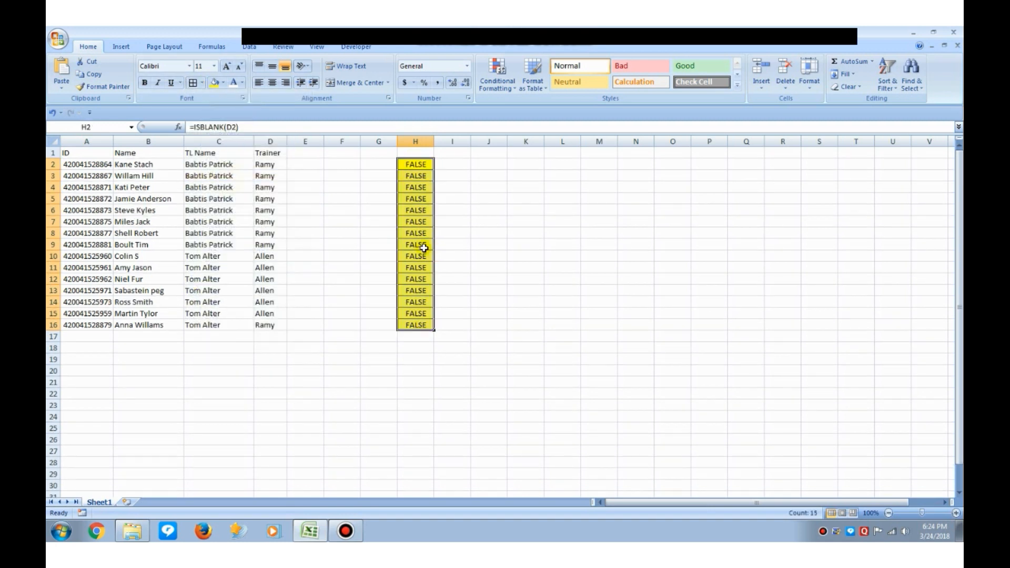
- Examine the copied ISBLANK formulas in column H cell by cell, from H3 down to H11, checking which cell each one references
{"action": "left_click", "coordinate": [276, 169]}
{"action": "left_click", "coordinate": [430, 173]}
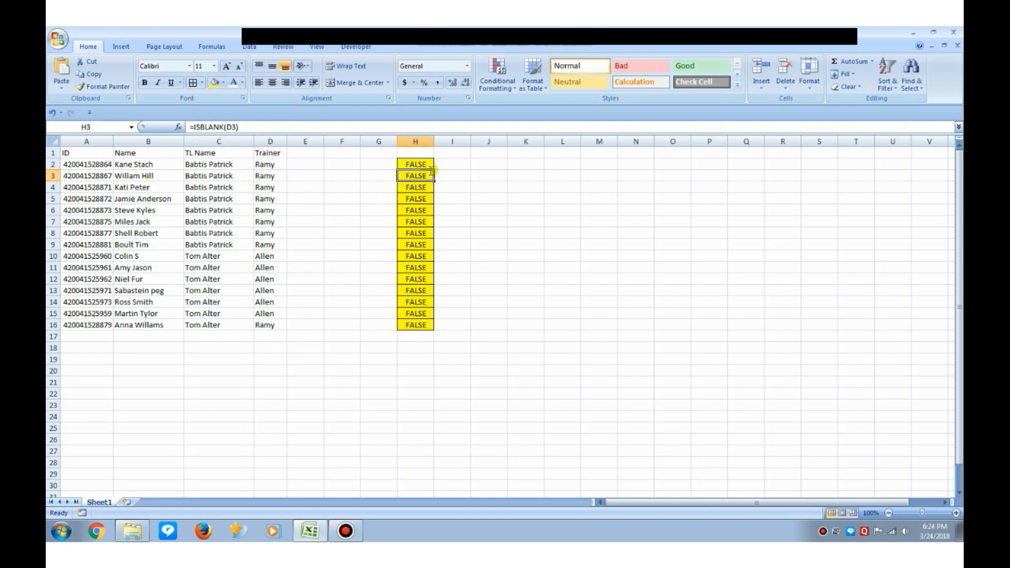
{"action": "double_click", "coordinate": [431, 171]}
{"action": "key", "text": "Return"}
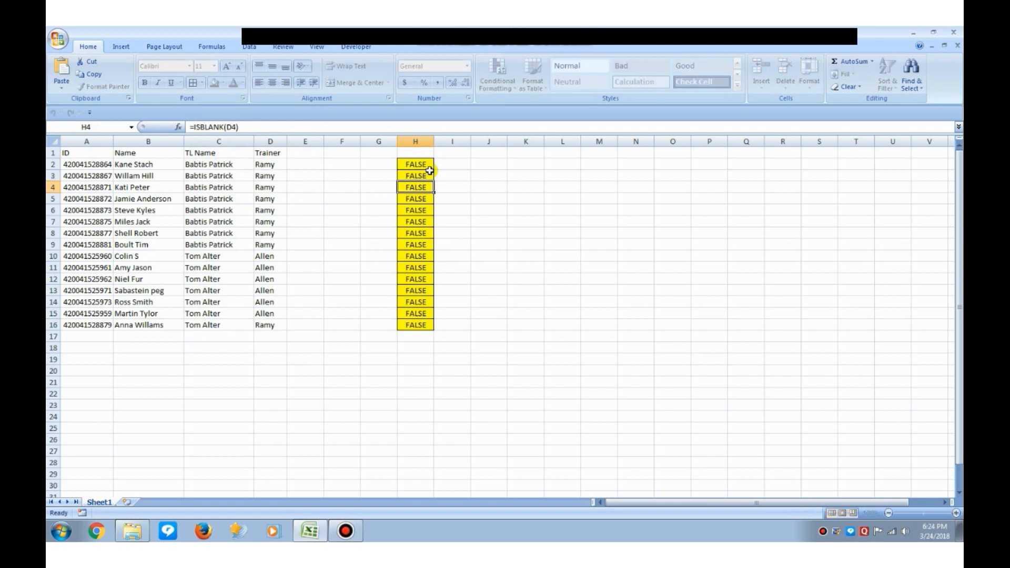
{"action": "key", "text": "F2"}
{"action": "key", "text": "Return"}
{"action": "key", "text": "F2"}
{"action": "key", "text": "Return"}
{"action": "key", "text": "F2"}
{"action": "key", "text": "Return"}
{"action": "key", "text": "F2"}
{"action": "key", "text": "Return"}
{"action": "key", "text": "F2"}
{"action": "key", "text": "Return"}
{"action": "key", "text": "F2"}
{"action": "key", "text": "Return"}
{"action": "key", "text": "F2"}
{"action": "key", "text": "Return"}
{"action": "key", "text": "F2"}
{"action": "key", "text": "Return"}
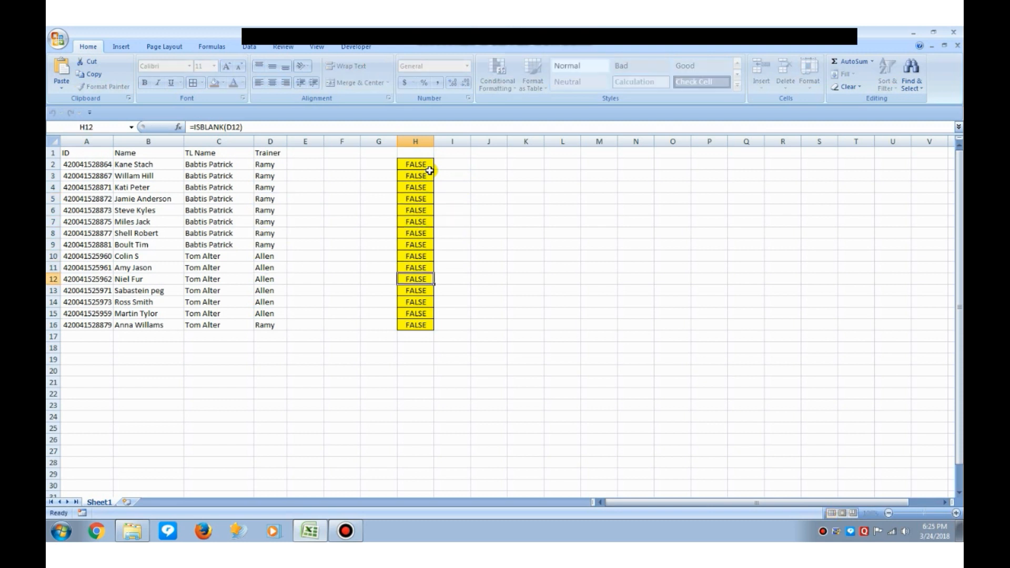
- Select the Trainer entries D2:D16 to review the range the ISBLANK formulas test
{"action": "key", "text": "Left"}
{"action": "key", "text": "Left"}
{"action": "key", "text": "Left"}
{"action": "key", "text": "Left"}
{"action": "key", "text": "ctrl+Up"}
{"action": "key", "text": "Down"}
{"action": "key", "text": "ctrl+shift+Down"}
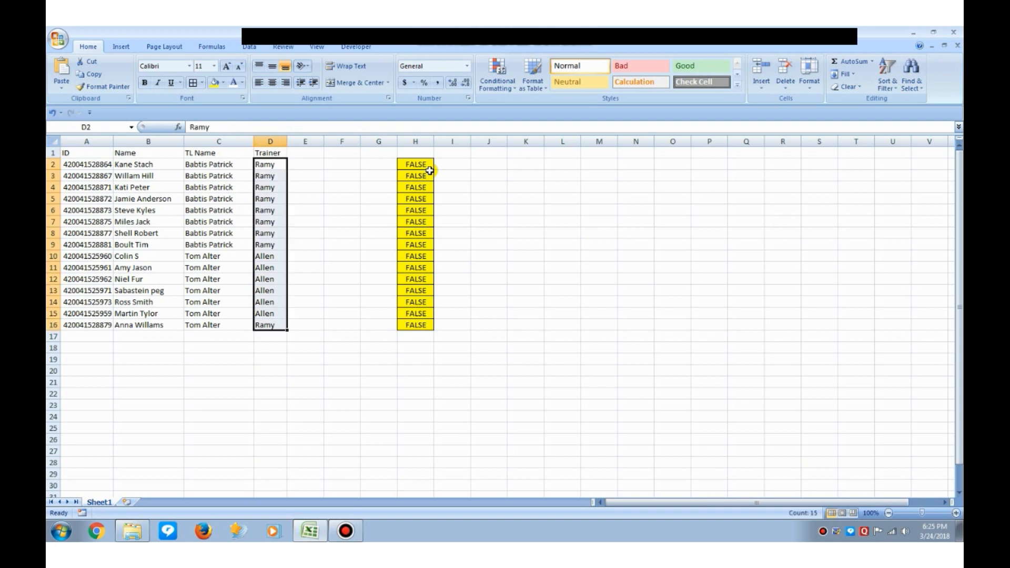
- Clear the Trainer entry in D6 and check the ISBLANK result in H6
{"action": "key", "text": "Down"}
{"action": "key", "text": "Down"}
{"action": "key", "text": "Down"}
{"action": "key", "text": "Down"}
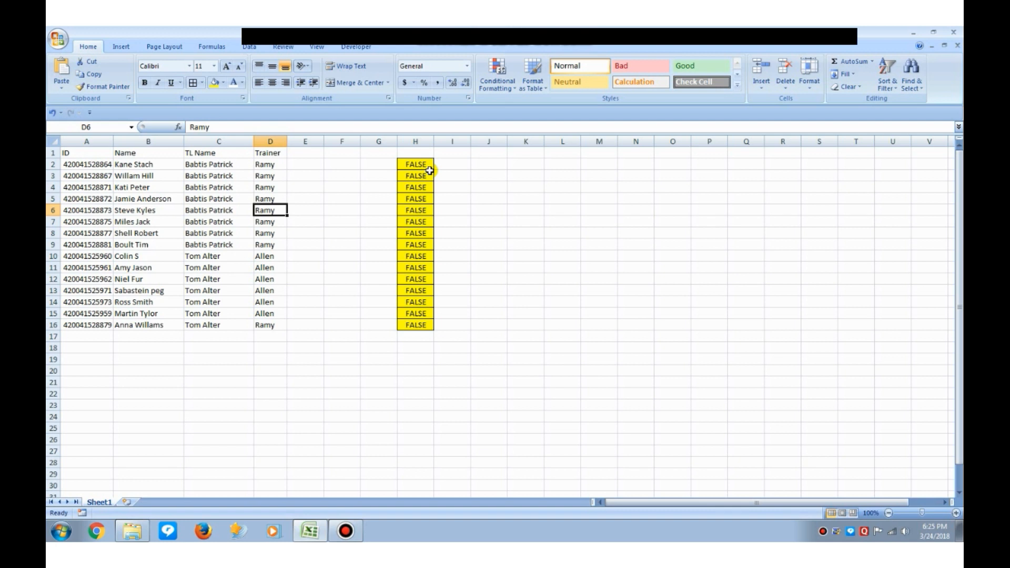
{"action": "key", "text": "Delete"}
{"action": "key", "text": "Right"}
{"action": "key", "text": "Right"}
{"action": "key", "text": "Right"}
{"action": "key", "text": "Right"}
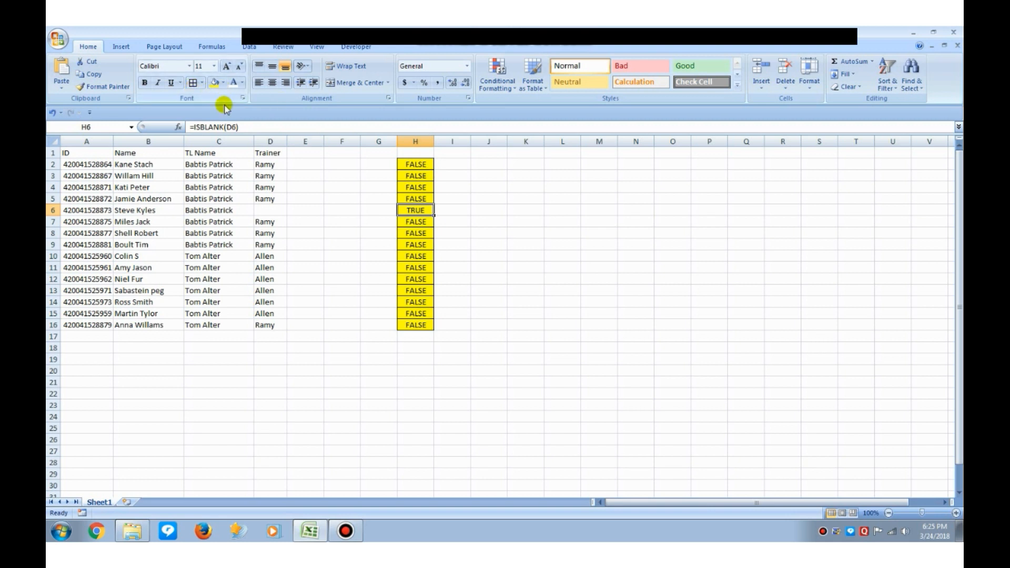
- Clear the Trainer entry in D12 and check the ISBLANK results in column H
{"action": "left_click", "coordinate": [270, 280]}
{"action": "key", "text": "Delete"}
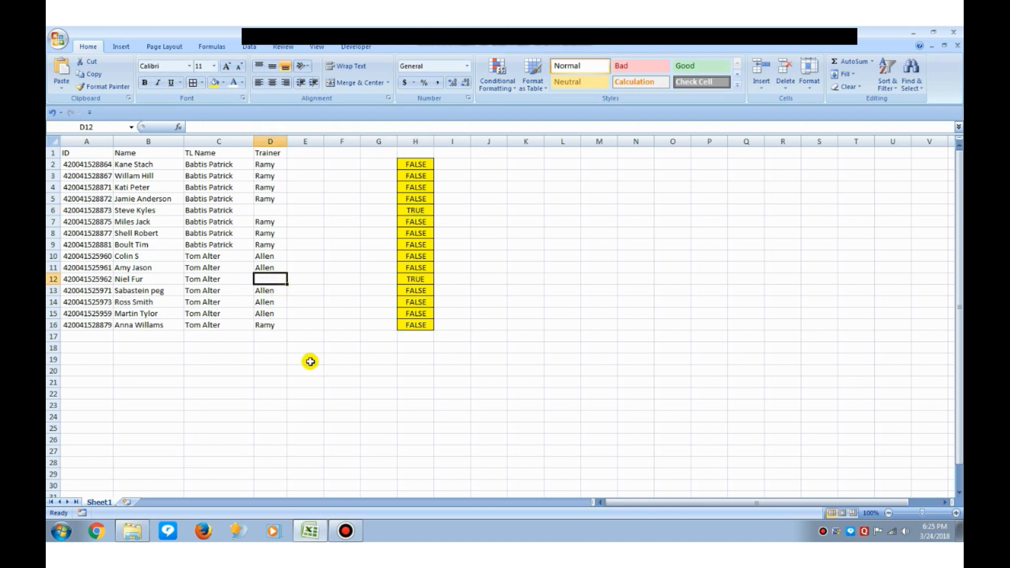
{"action": "left_click", "coordinate": [407, 279]}
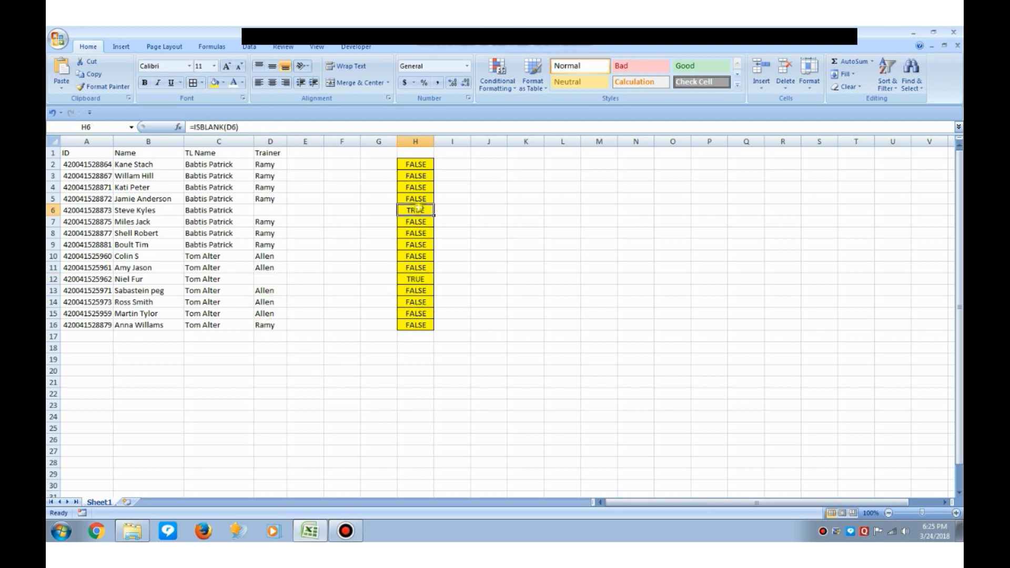
{"action": "left_click", "coordinate": [274, 279]}
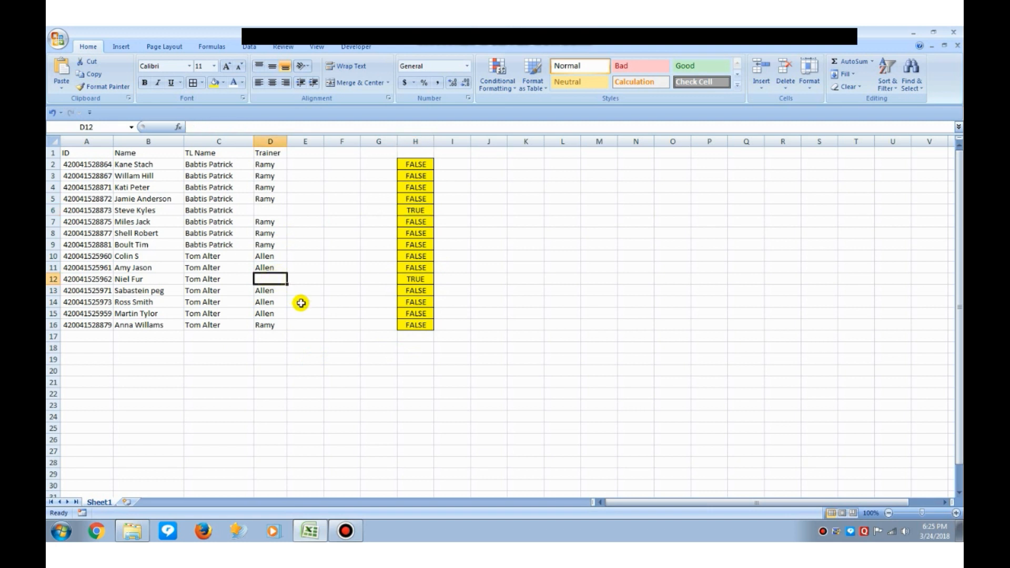
- Undo both deletions to restore the Trainer entries in D12 and D6
{"action": "key", "text": "ctrl+z"}
{"action": "key", "text": "Up"}
{"action": "key", "text": "Up"}
{"action": "key", "text": "Up"}
{"action": "key", "text": "Up"}
{"action": "key", "text": "Up"}
{"action": "key", "text": "Up"}
{"action": "key", "text": "ctrl+z"}
- Review the ISBLANK results in H2:H16 against the Trainer entries in column D
{"action": "key", "text": "Right"}
{"action": "key", "text": "Right"}
{"action": "key", "text": "Right"}
{"action": "key", "text": "Right"}
{"action": "key", "text": "Up"}
{"action": "key", "text": "Up"}
{"action": "key", "text": "Up"}
{"action": "key", "text": "Up"}
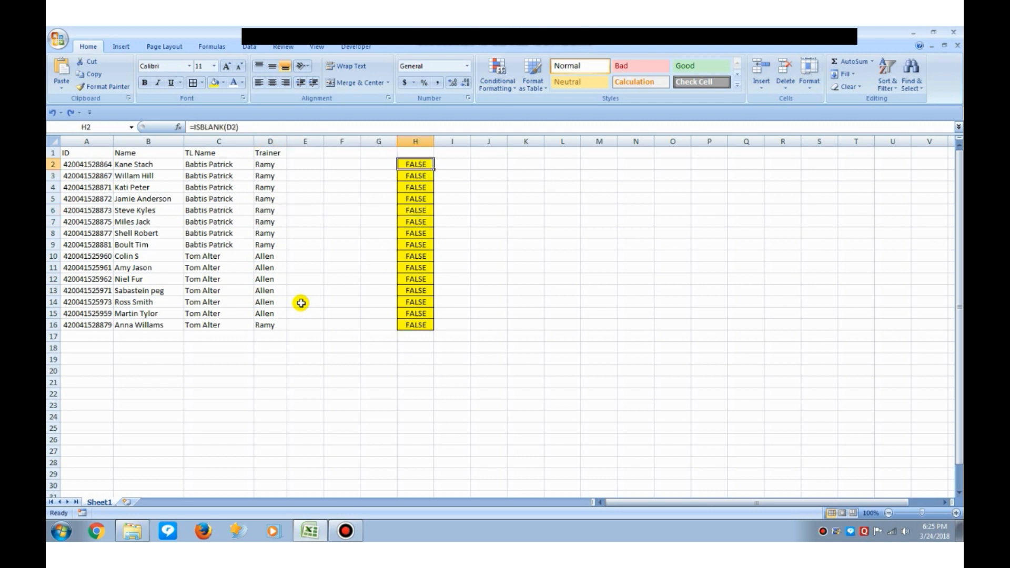
{"action": "key", "text": "ctrl+shift+Down"}
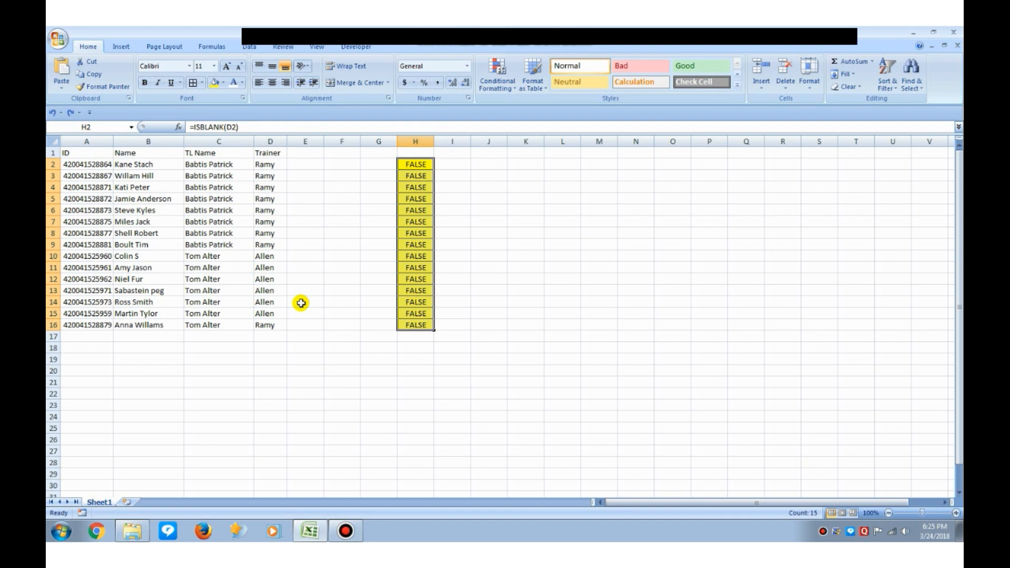
{"action": "key", "text": "ctrl+Left"}
{"action": "key", "text": "Right"}
{"action": "key", "text": "Right"}
{"action": "key", "text": "Right"}
{"action": "key", "text": "Right"}
{"action": "key", "text": "ctrl+Down"}
{"action": "key", "text": "ctrl+Left"}
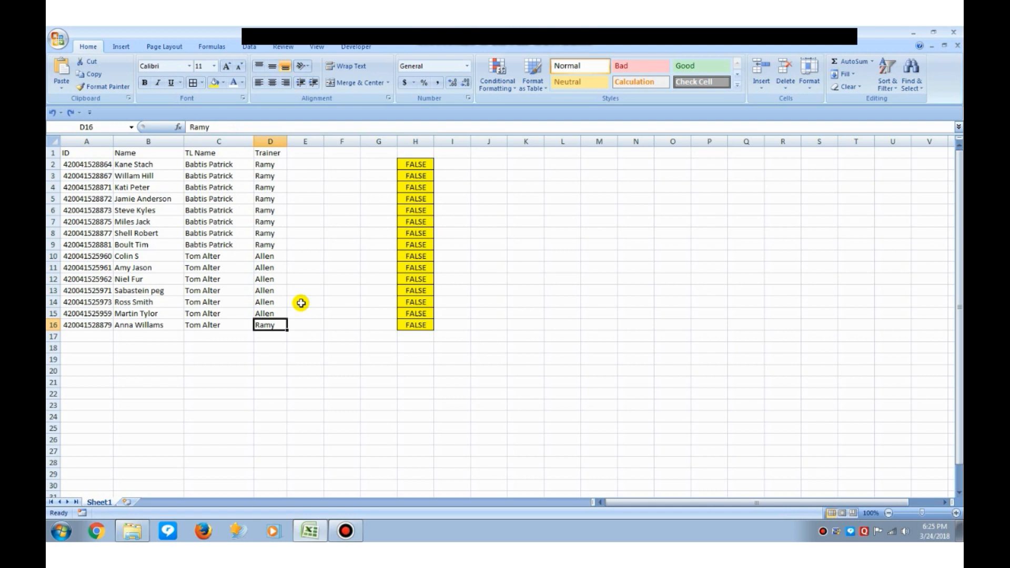
{"action": "key", "text": "Right"}
{"action": "key", "text": "Right"}
{"action": "key", "text": "Right"}
{"action": "key", "text": "Right"}
{"action": "key", "text": "ctrl+Up"}
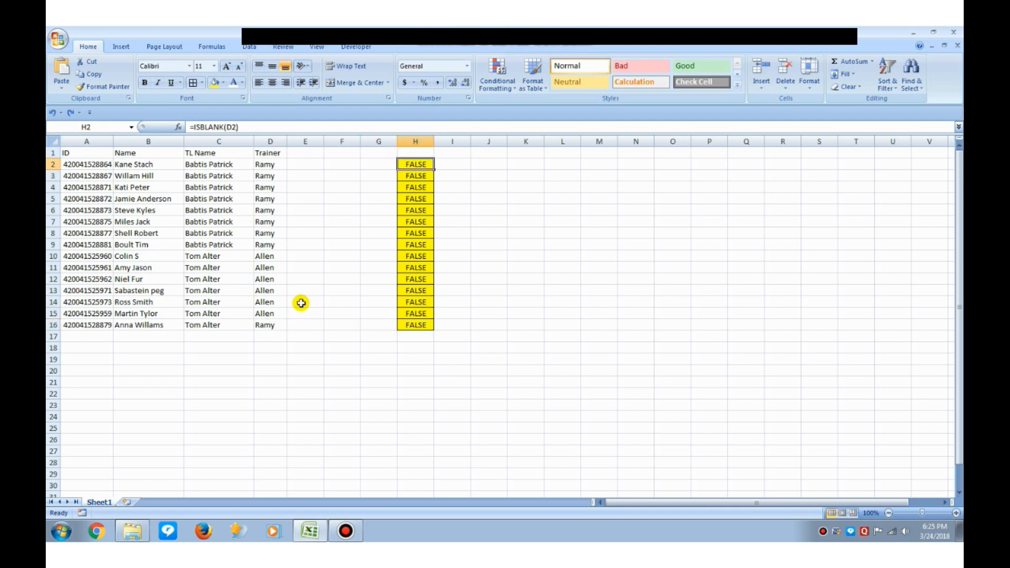
{"action": "key", "text": "ctrl+shift+Down"}
- Start an IF formula in cell F2 with ISBLANK(D2) as its logical test
{"action": "key", "text": "Left"}
{"action": "key", "text": "Left"}
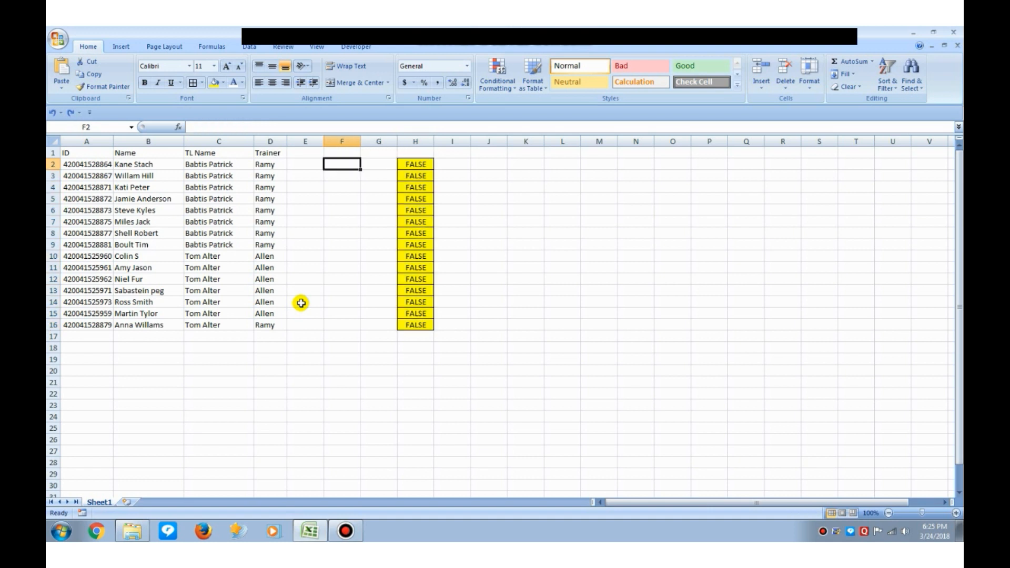
{"action": "key", "text": "Right"}
{"action": "key", "text": "Right"}
{"action": "key", "text": "Left"}
{"action": "key", "text": "Left"}
{"action": "type", "text": "=IF("}
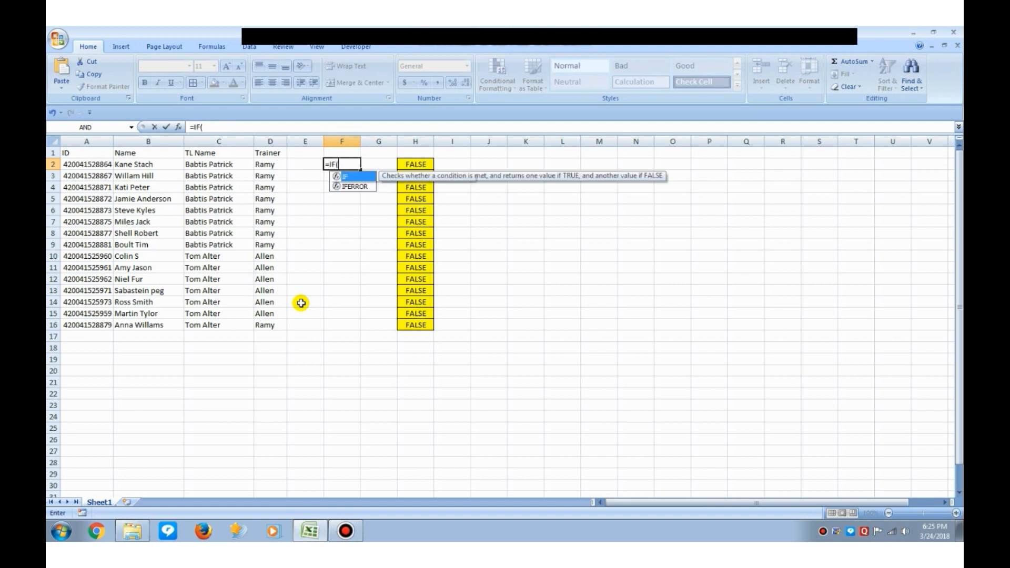
{"action": "type", "text": "ISBLANK("}
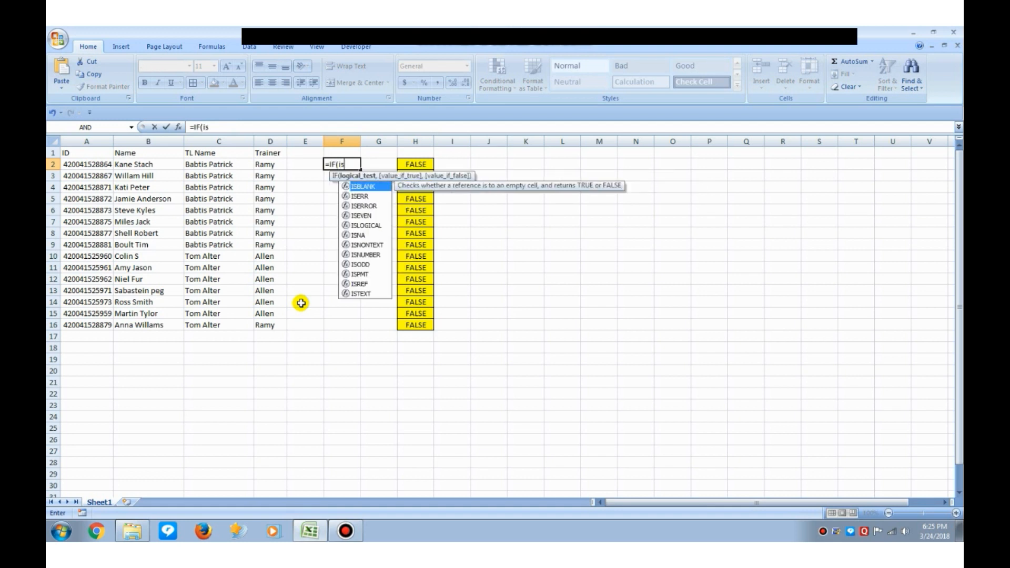
{"action": "left_click", "coordinate": [272, 164]}
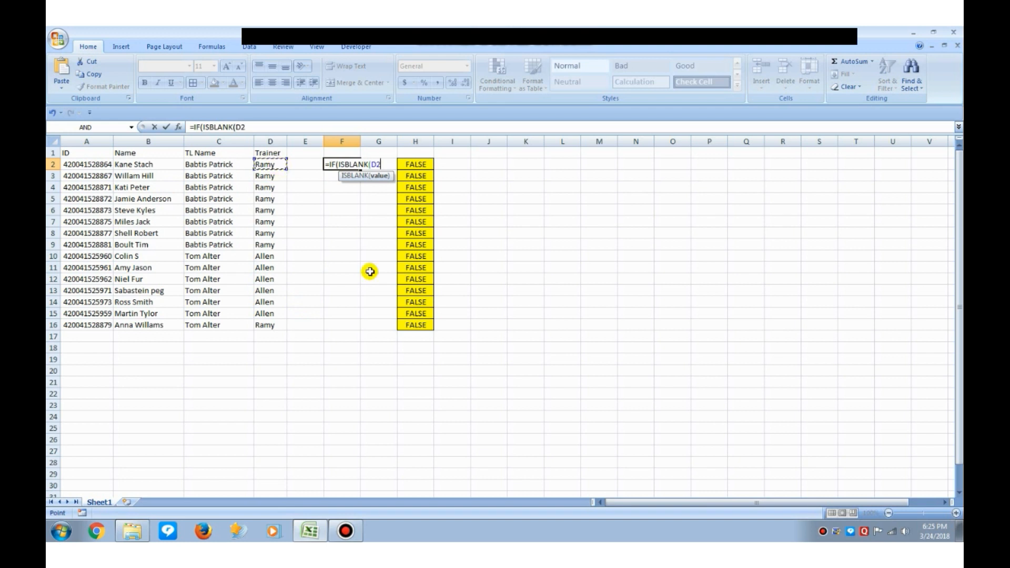
{"action": "type", "text": "),"}
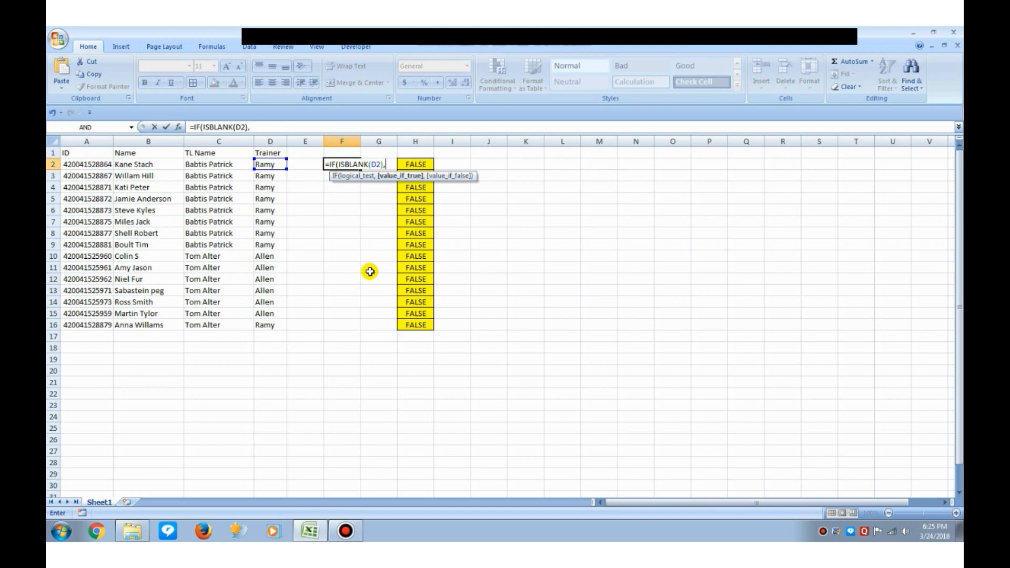
- Set the IF formula's value-if-true to "Mentioned Cell is Blank" and commit the formula in F2 without a value-if-false
{"action": "type", "text": "\"Mentioned Cell is Blna"}
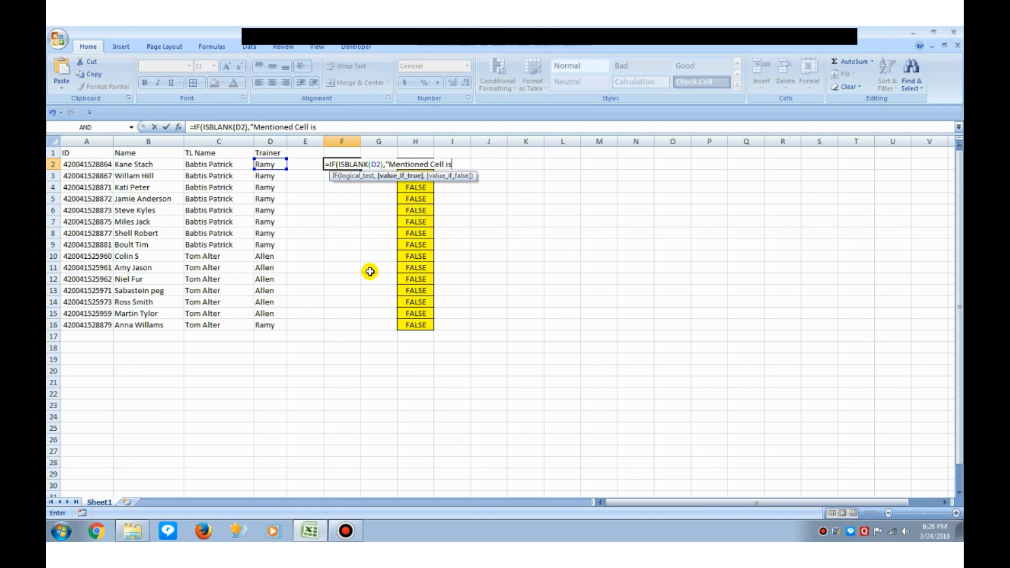
{"action": "type", "text": "k\")"}
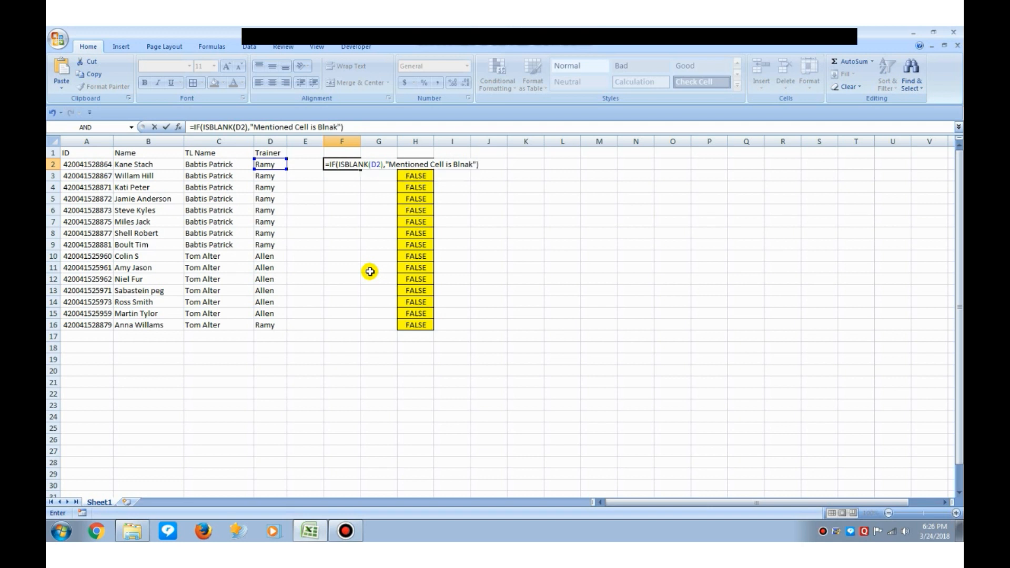
{"action": "key", "text": "BackSpace"}
{"action": "key", "text": "BackSpace"}
{"action": "key", "text": "BackSpace"}
{"action": "key", "text": "BackSpace"}
{"action": "key", "text": "BackSpace"}
{"action": "key", "text": "BackSpace"}
{"action": "type", "text": "lank\")"}
{"action": "key", "text": "Return"}
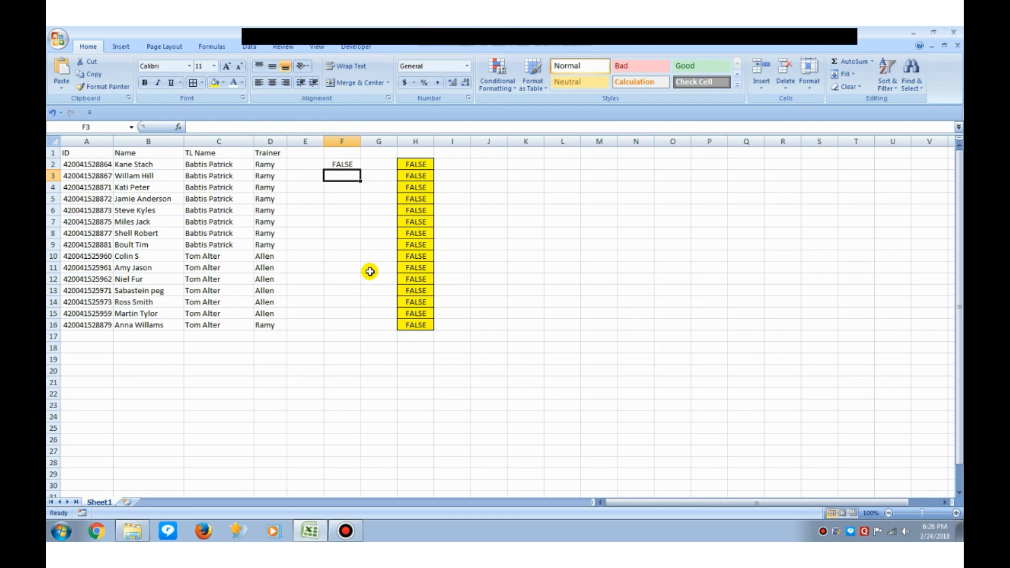
- Clear the Trainer entry in cell D2 to test the IF and ISBLANK formula in F2
{"action": "key", "text": "Up"}
{"action": "key", "text": "Left"}
{"action": "key", "text": "Left"}
{"action": "key", "text": "Right"}
{"action": "key", "text": "Right"}
{"action": "key", "text": "Left"}
{"action": "key", "text": "Left"}
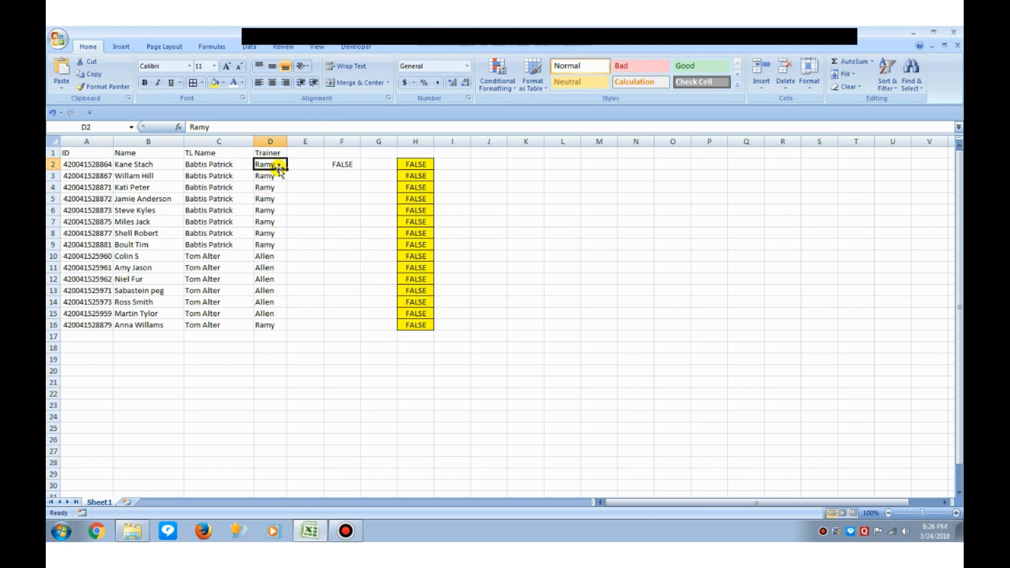
{"action": "key", "text": "Delete"}
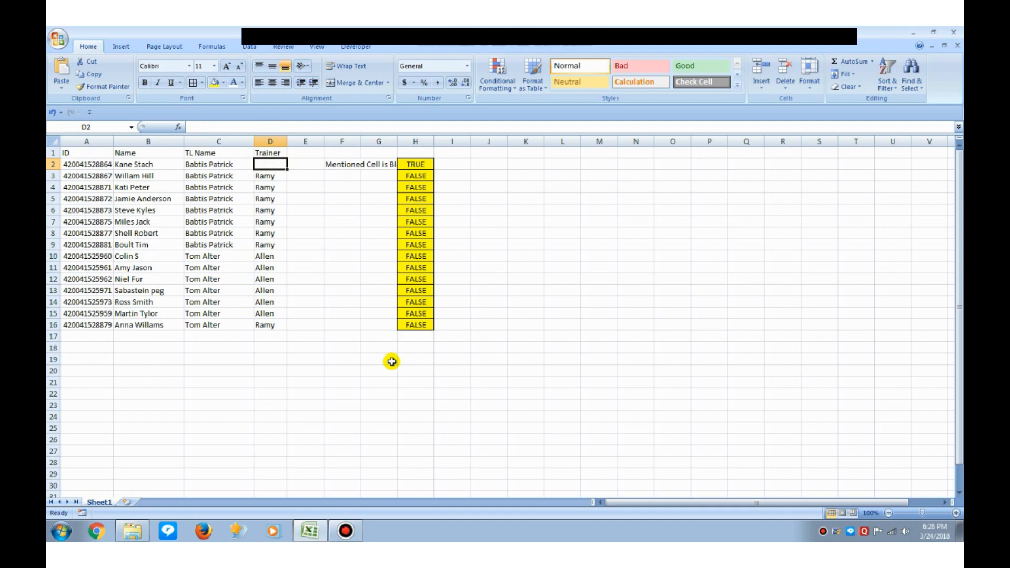
- AutoFit the width of column F to the message in F2
{"action": "key", "text": "Right"}
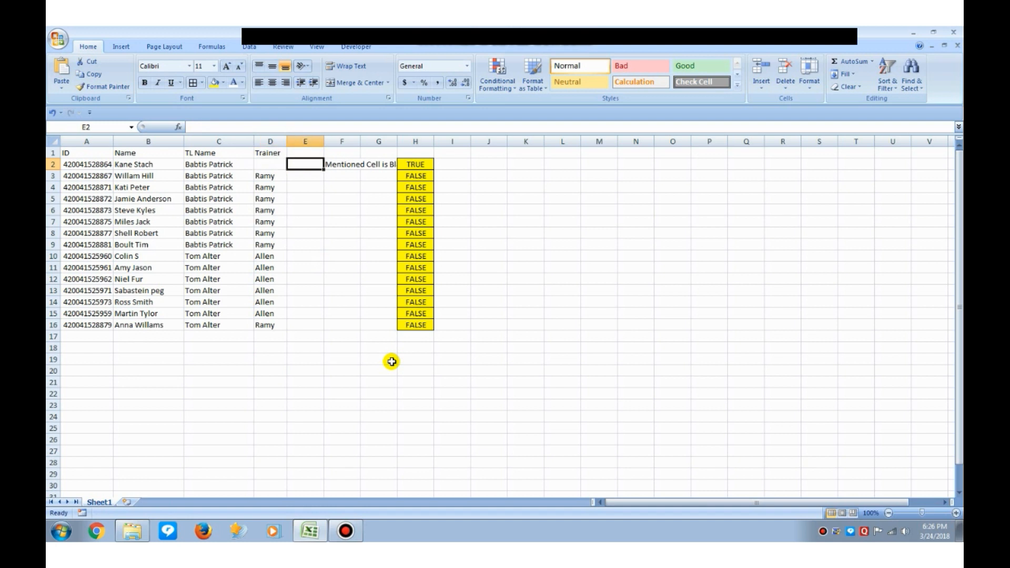
{"action": "key", "text": "Right"}
{"action": "key", "text": "alt"}
{"action": "key", "text": "o"}
{"action": "key", "text": "a"}
{"action": "key", "text": "Right"}
{"action": "key", "text": "Left"}
{"action": "key", "text": "Left"}
{"action": "key", "text": "Left"}
{"action": "key", "text": "Right"}
{"action": "key", "text": "Right"}
{"action": "key", "text": "Left"}
{"action": "key", "text": "Left"}
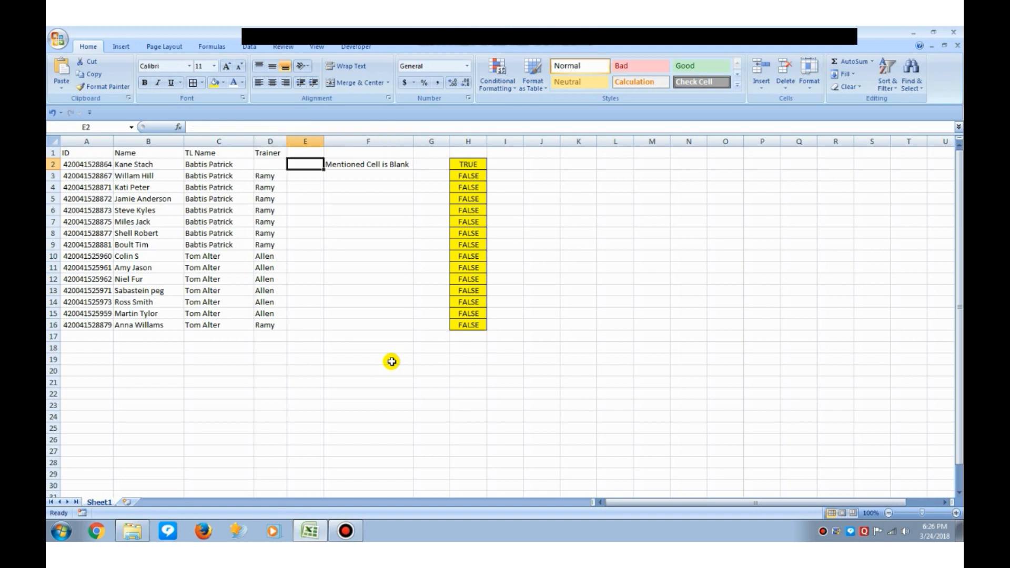
- Fill the IF formula from F2 down through F16
{"action": "key", "text": "ctrl+Down"}
{"action": "key", "text": "ctrl+Down"}
{"action": "key", "text": "Right"}
{"action": "key", "text": "Right"}
{"action": "key", "text": "ctrl+shift+Up"}
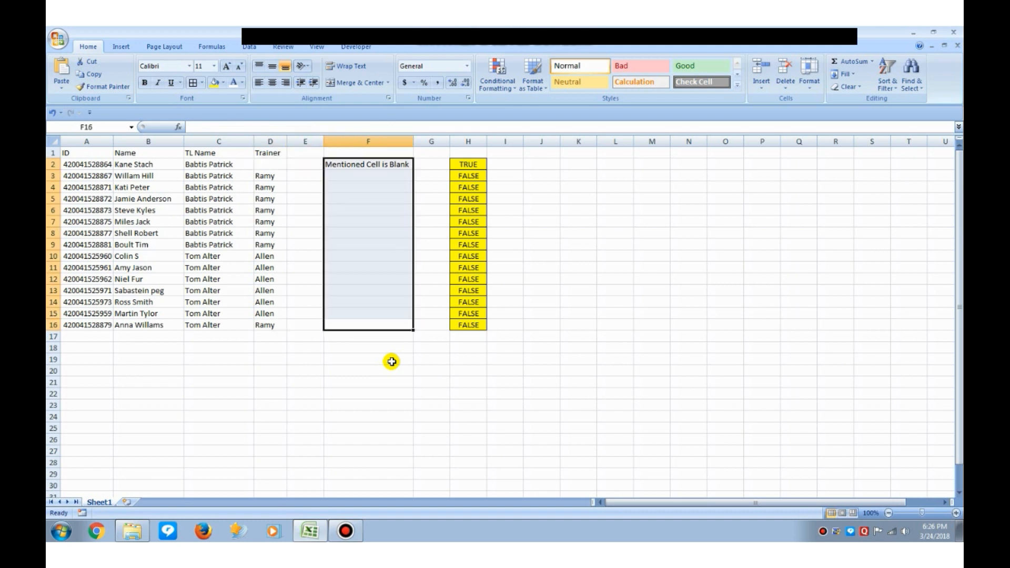
{"action": "key", "text": "ctrl+d"}
{"action": "key", "text": "Down"}
{"action": "key", "text": "Up"}
- Add "NotBlank" as the value-if-false of the IF formula in F2 and commit it
{"action": "key", "text": "ctrl+Up"}
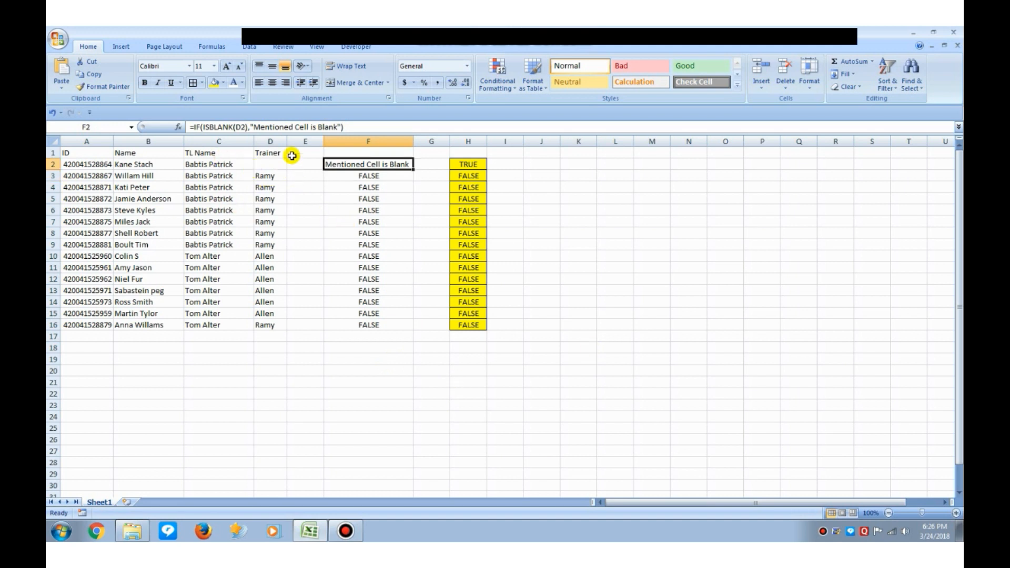
{"action": "left_click", "coordinate": [341, 128]}
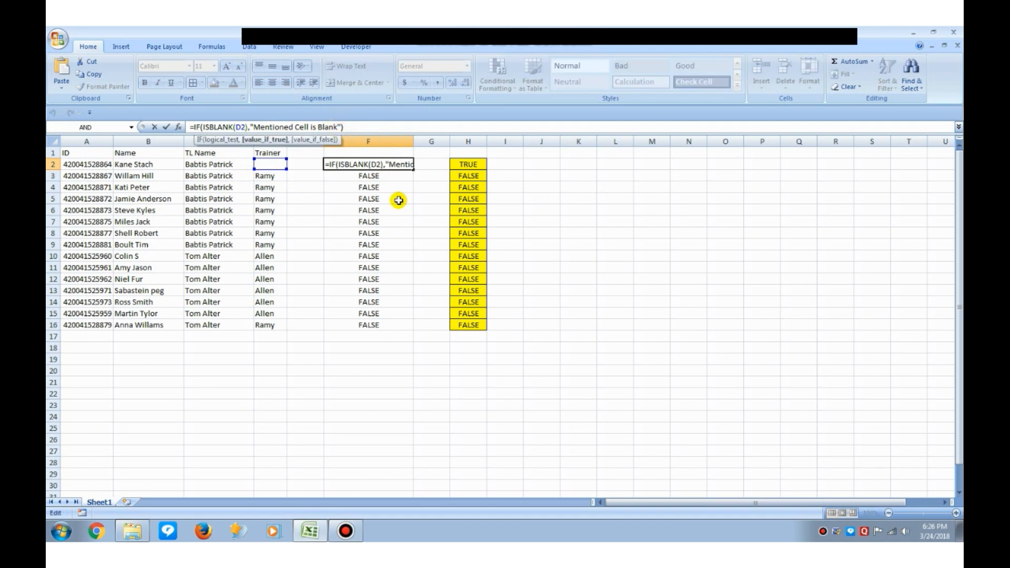
{"action": "type", "text": ","}
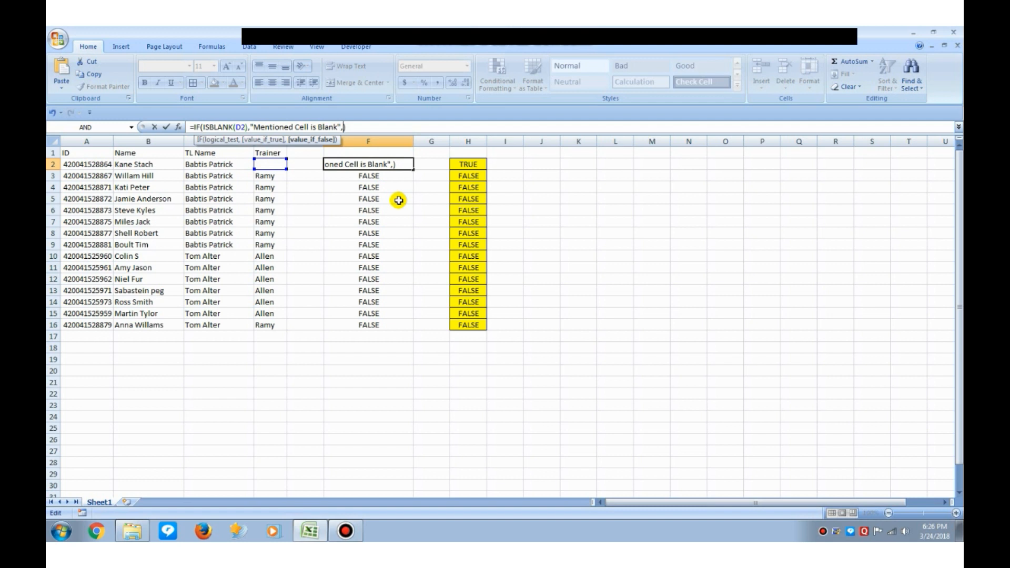
{"action": "type", "text": "Not"}
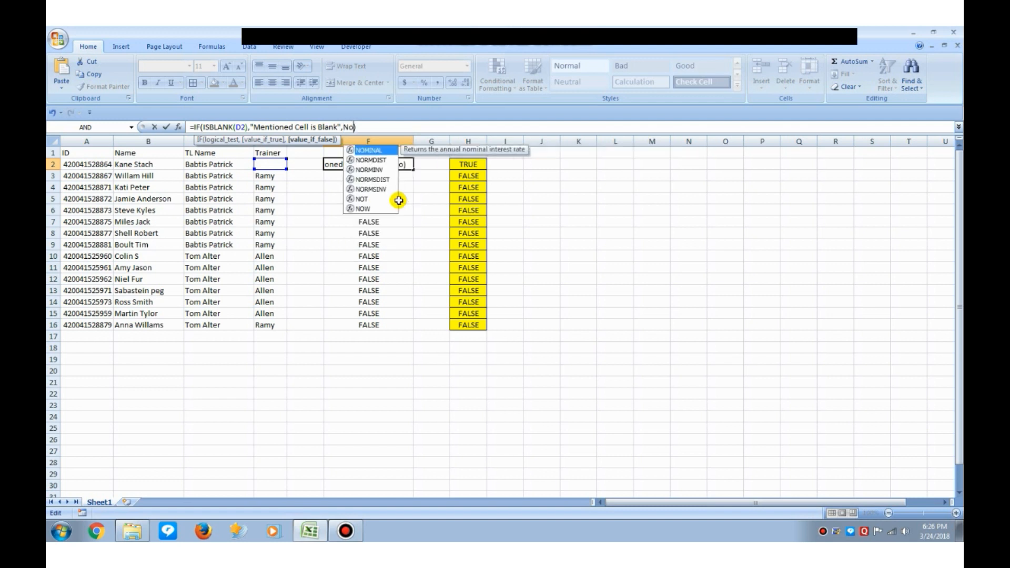
{"action": "type", "text": " Bl"}
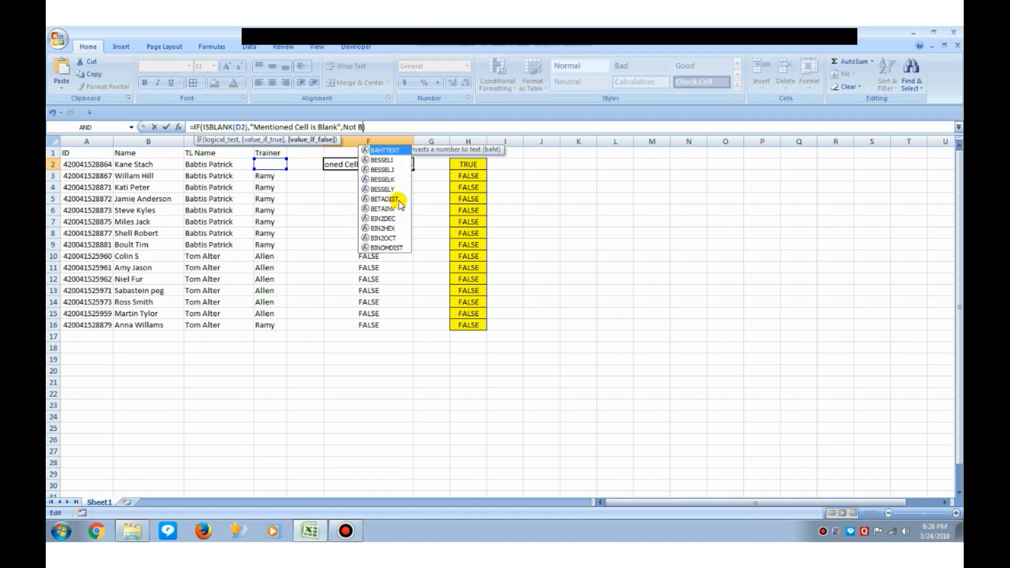
{"action": "type", "text": "ank\")"}
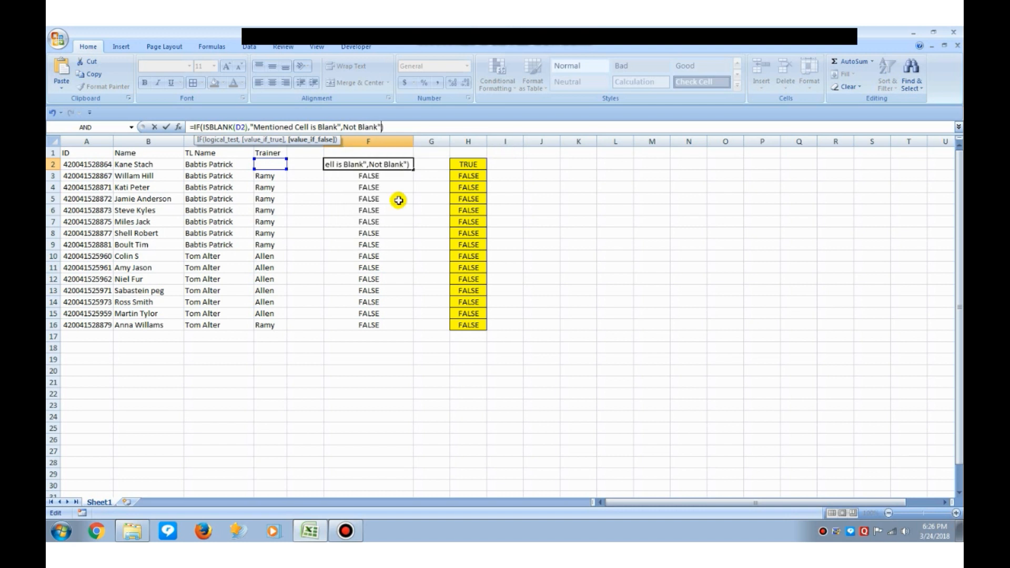
{"action": "key", "text": "Return"}
{"action": "key", "text": "Return"}
- Fill the updated IF formula with both messages from F2 down to F16
{"action": "key", "text": "Up"}
{"action": "key", "text": "ctrl+shift+Down"}
{"action": "key", "text": "ctrl+d"}
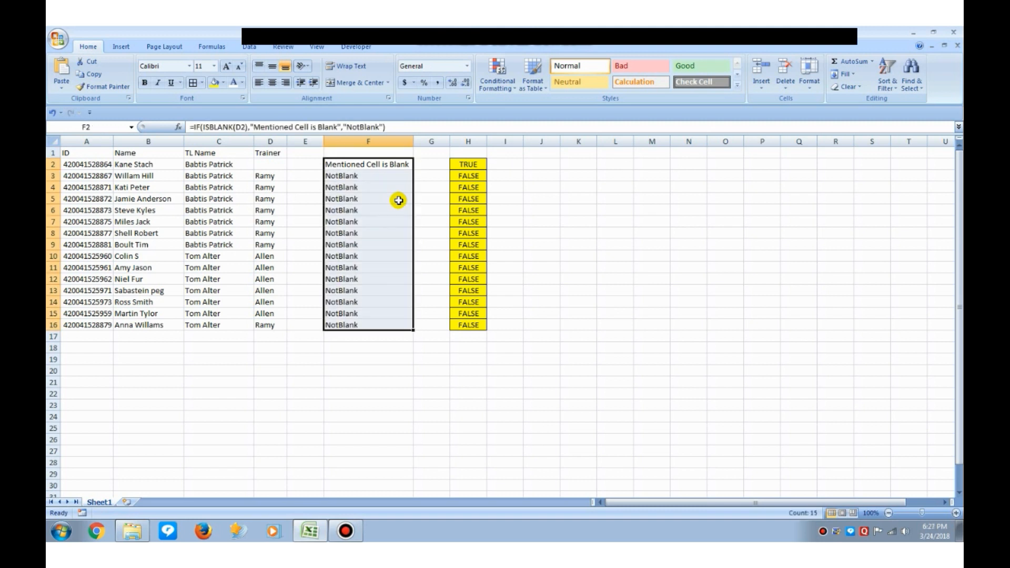
- Clear the Trainer entries in cells D4, D7, D11 and D14
{"action": "left_click_drag", "start_coordinate": [469, 164], "coordinate": [476, 323]}
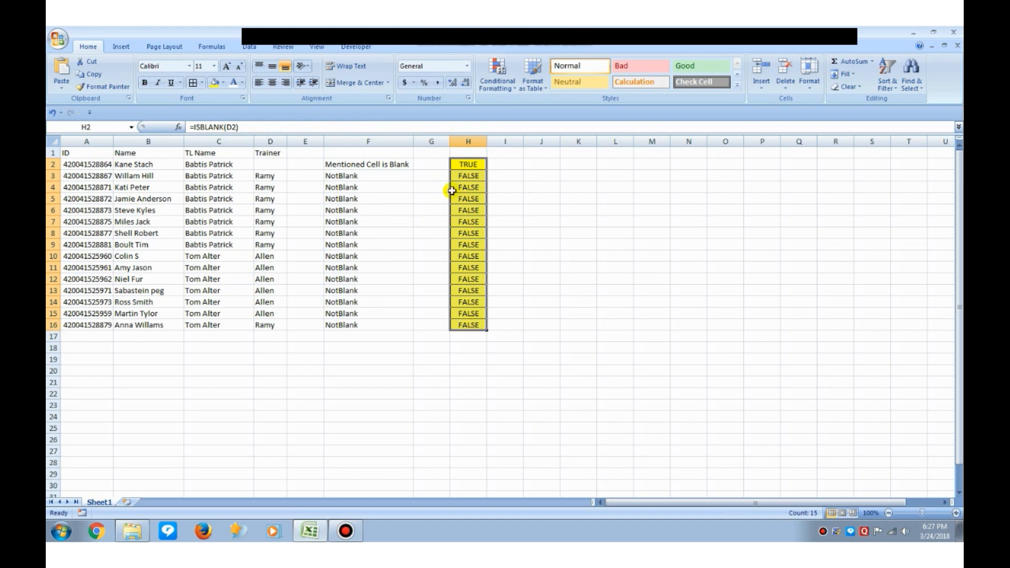
{"action": "left_click", "coordinate": [463, 165]}
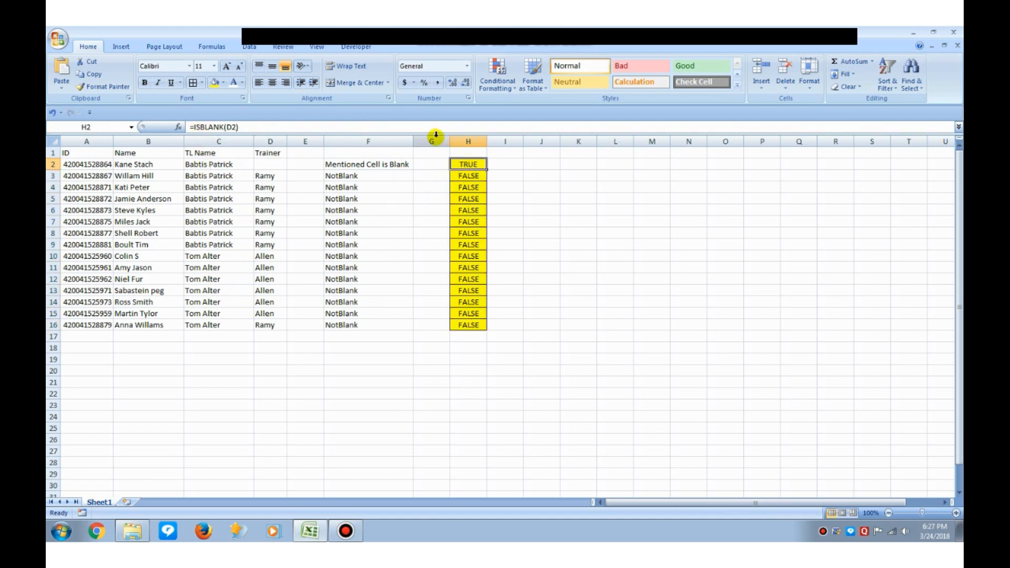
{"action": "left_click", "coordinate": [272, 187]}
{"action": "key", "text": "Delete"}
{"action": "key", "text": "Down"}
{"action": "key", "text": "Down"}
{"action": "key", "text": "Down"}
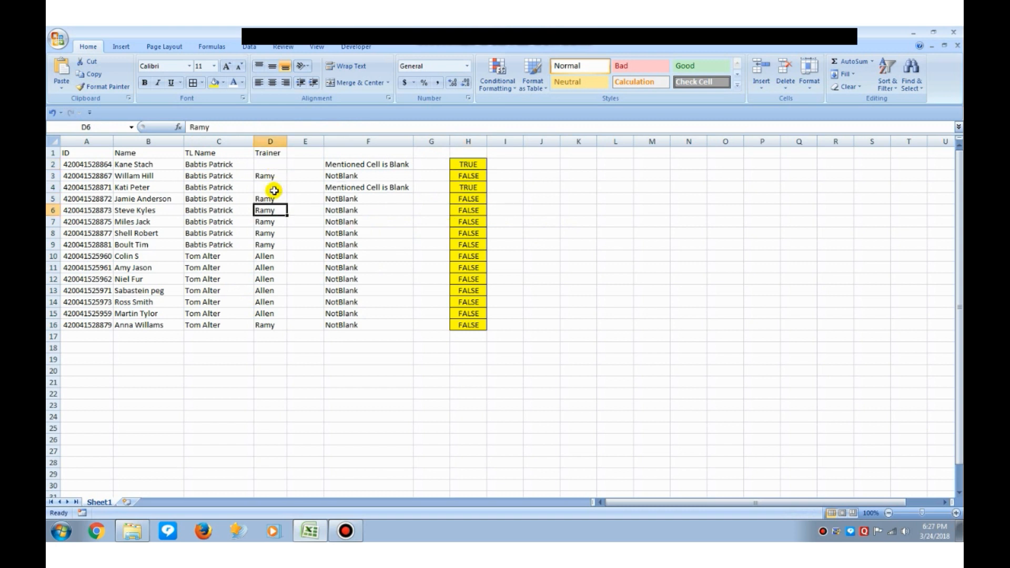
{"action": "key", "text": "Delete"}
{"action": "key", "text": "Down"}
{"action": "key", "text": "Down"}
{"action": "key", "text": "Down"}
{"action": "key", "text": "Down"}
{"action": "key", "text": "Delete"}
{"action": "key", "text": "Down"}
{"action": "key", "text": "Down"}
{"action": "key", "text": "Down"}
{"action": "key", "text": "Delete"}
- Change the fill colour of the ISBLANK result in H2 to green
{"action": "key", "text": "Right"}
{"action": "key", "text": "Right"}
{"action": "key", "text": "Right"}
{"action": "key", "text": "Right"}
{"action": "key", "text": "ctrl+Up"}
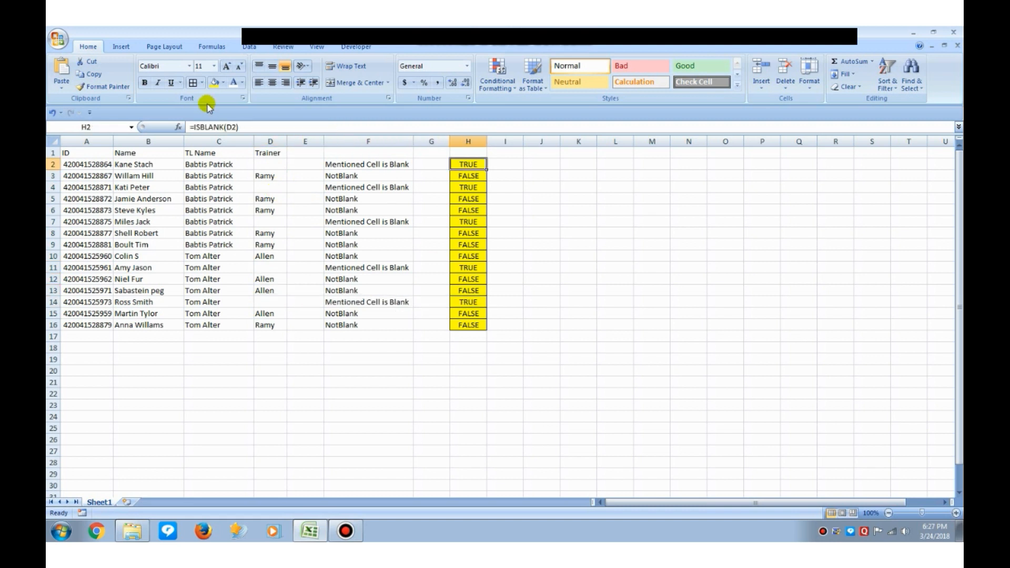
{"action": "left_click", "coordinate": [223, 82]}
{"action": "left_click", "coordinate": [253, 169]}
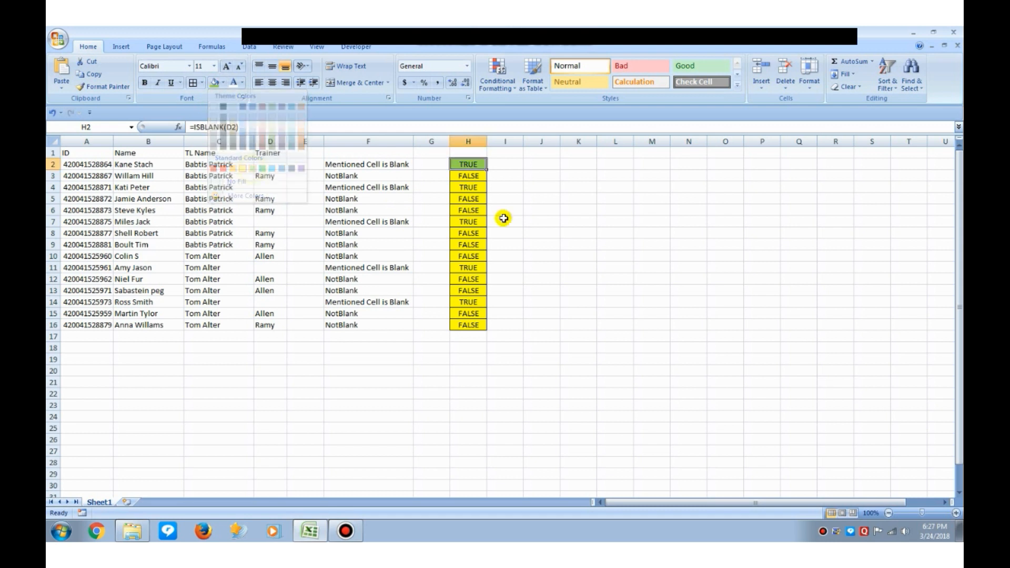
- Apply the same green fill to the TRUE results in H4, H7, H11 and H14
{"action": "left_click", "coordinate": [468, 187]}
{"action": "left_click", "coordinate": [216, 84]}
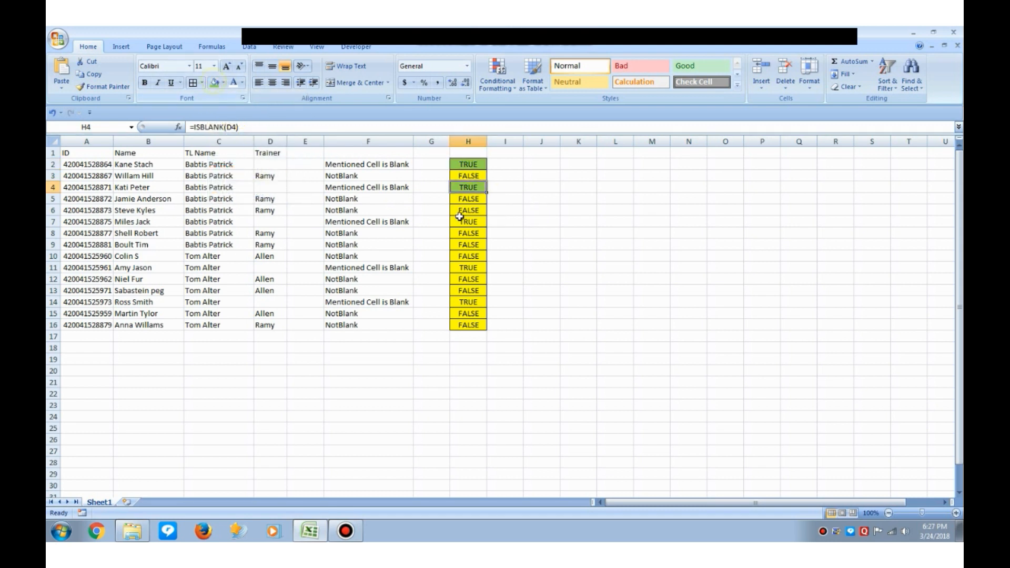
{"action": "left_click", "coordinate": [470, 222]}
{"action": "left_click", "coordinate": [216, 84]}
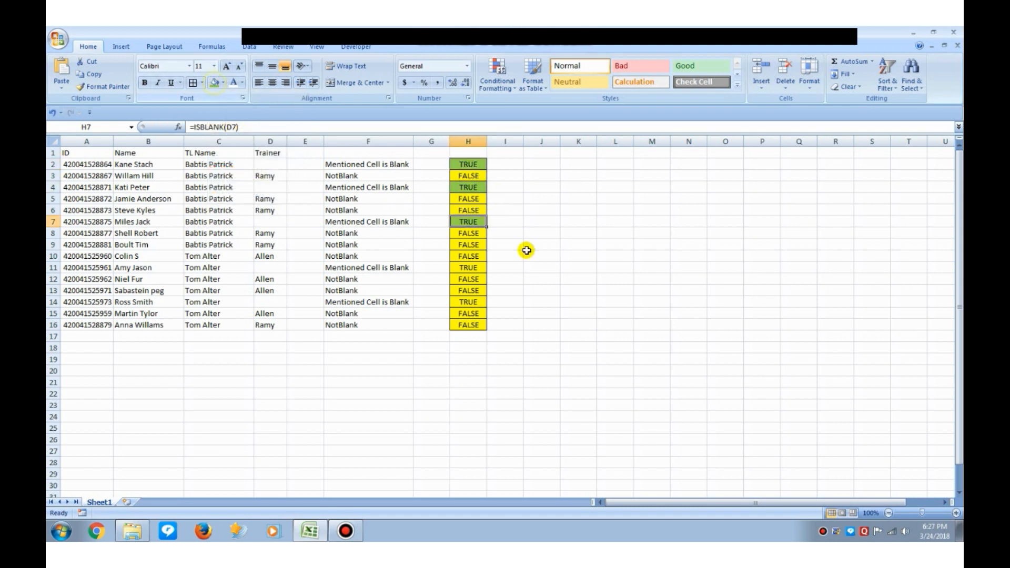
{"action": "left_click", "coordinate": [469, 267]}
{"action": "left_click", "coordinate": [216, 84]}
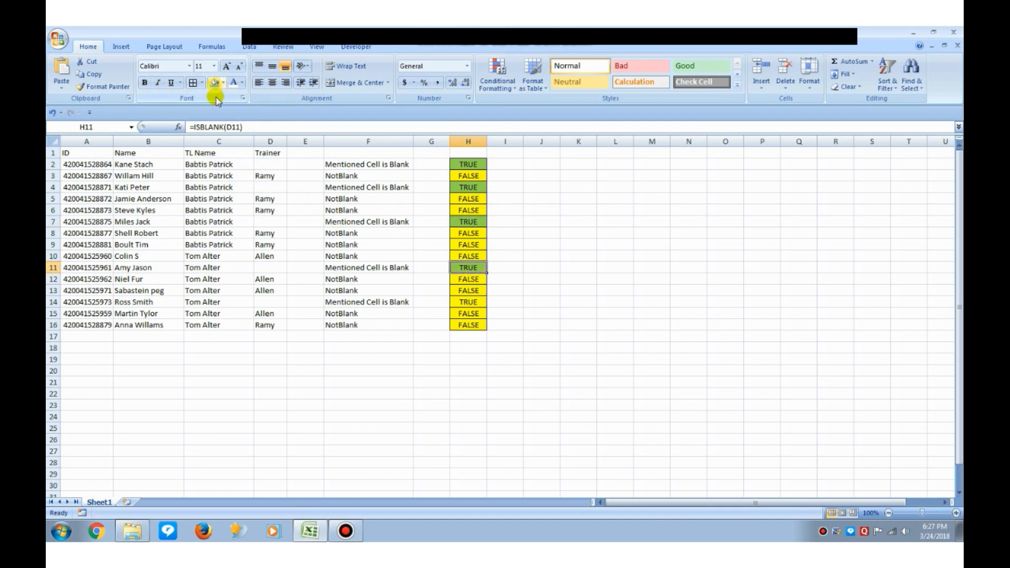
{"action": "left_click", "coordinate": [469, 302]}
{"action": "left_click", "coordinate": [214, 84]}
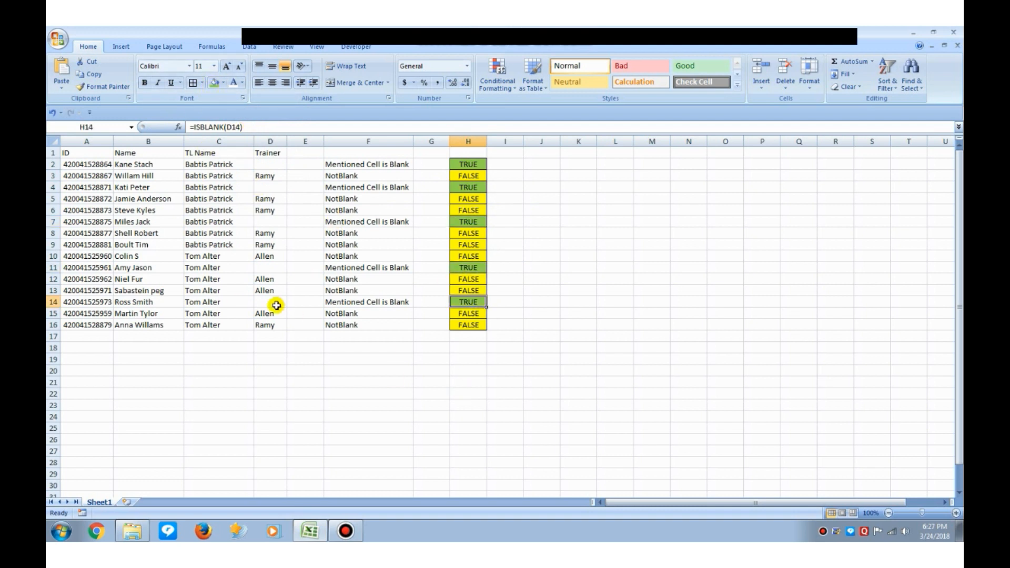
- Enter "A" as a test value in Trainer cell D14 and check the formulas in F14 and H14
{"action": "left_click", "coordinate": [281, 302]}
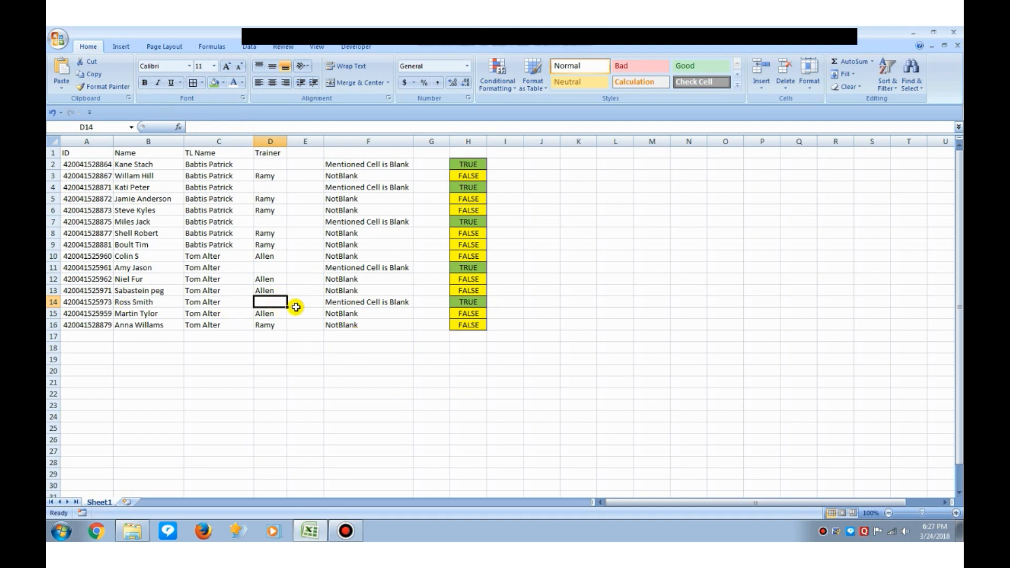
{"action": "type", "text": "A"}
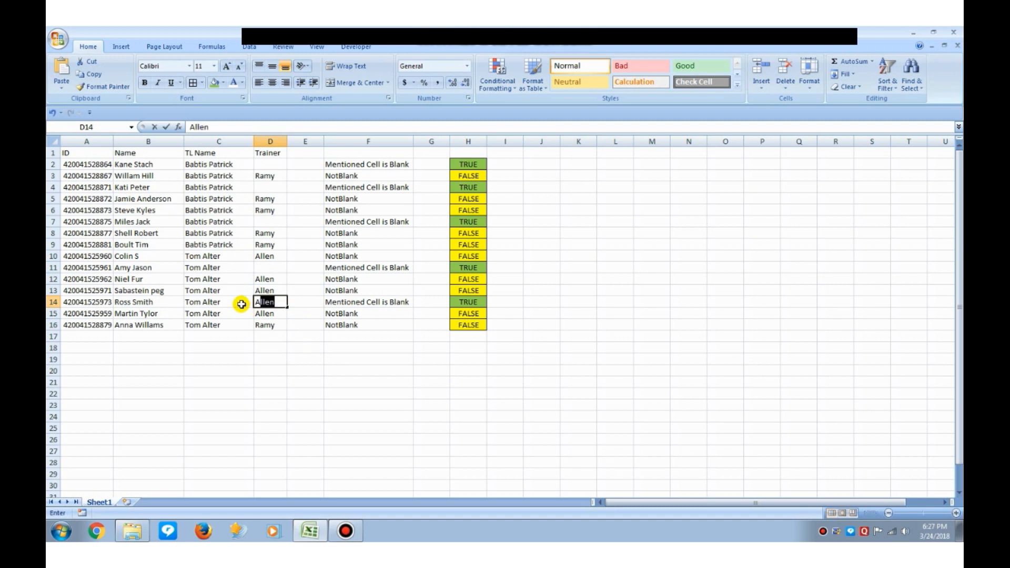
{"action": "key", "text": "BackSpace"}
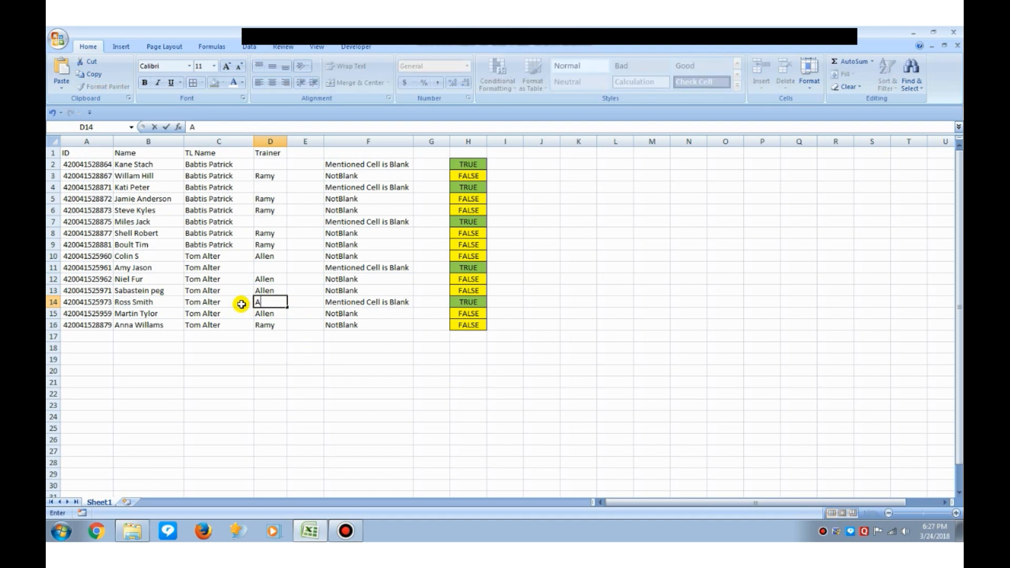
{"action": "key", "text": "Return"}
{"action": "key", "text": "Up"}
{"action": "key", "text": "Right"}
{"action": "key", "text": "Right"}
{"action": "key", "text": "Right"}
{"action": "key", "text": "Right"}
- Clear the test value from D14 and check the ISBLANK result in H14
{"action": "key", "text": "Left"}
{"action": "key", "text": "Left"}
{"action": "key", "text": "Left"}
{"action": "key", "text": "Left"}
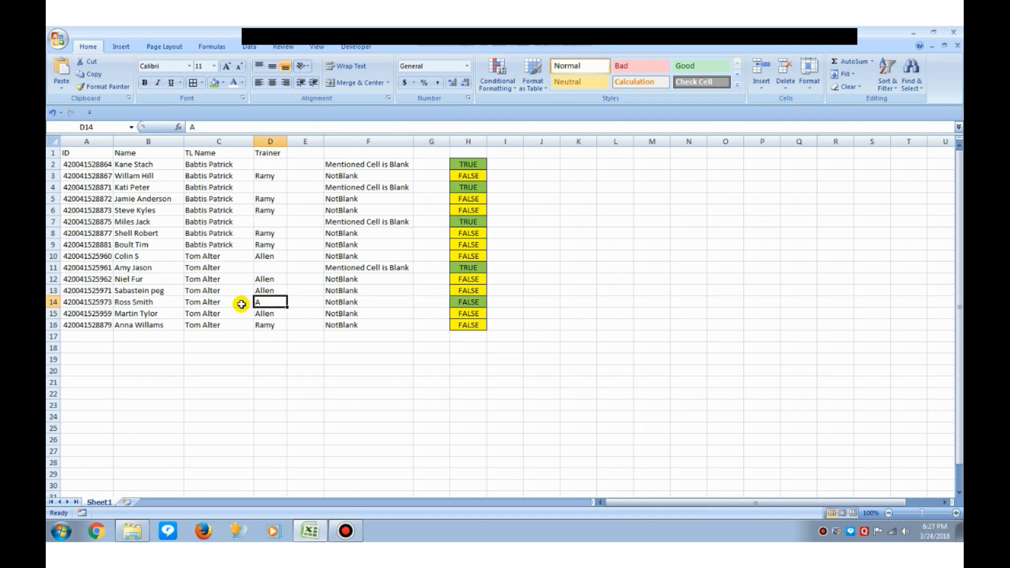
{"action": "key", "text": "Delete"}
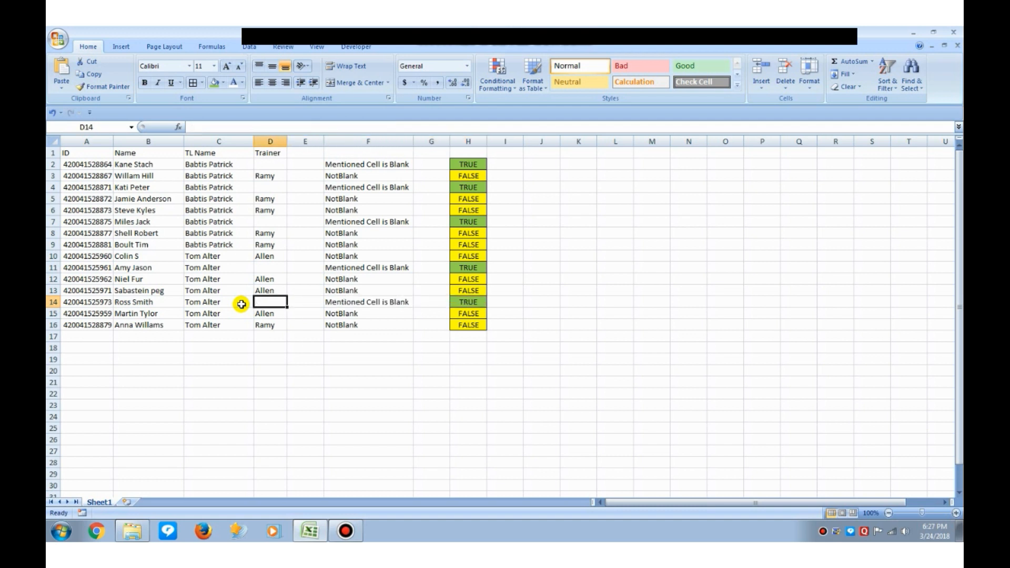
{"action": "key", "text": "Right"}
{"action": "key", "text": "Right"}
{"action": "key", "text": "Right"}
{"action": "key", "text": "Right"}
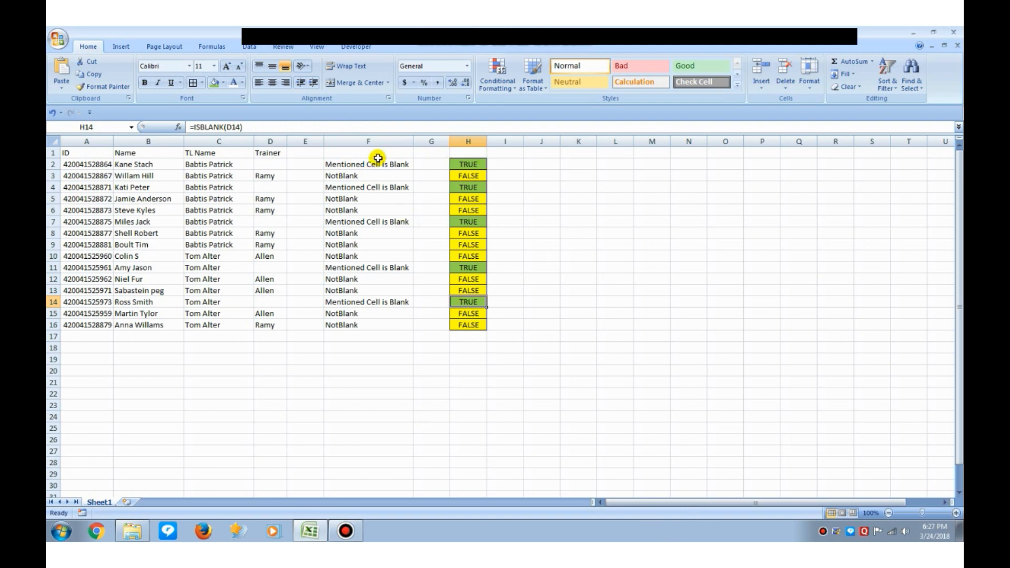
- Review the results in F2:F16 and examine the F2 formula's tested cell D2, value-if-true and value-if-false texts
{"action": "left_click_drag", "start_coordinate": [379, 163], "coordinate": [379, 323]}
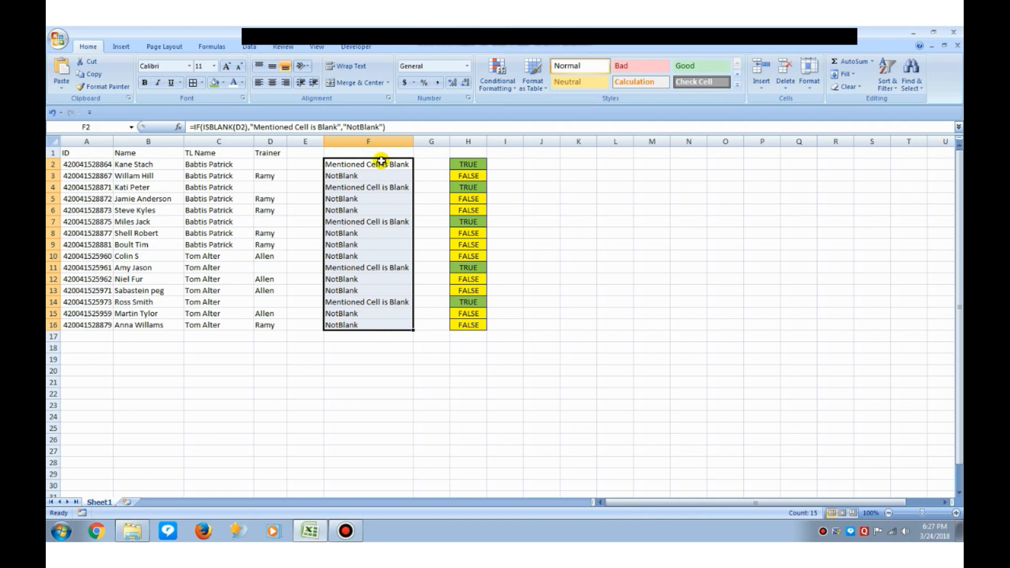
{"action": "left_click", "coordinate": [622, 338]}
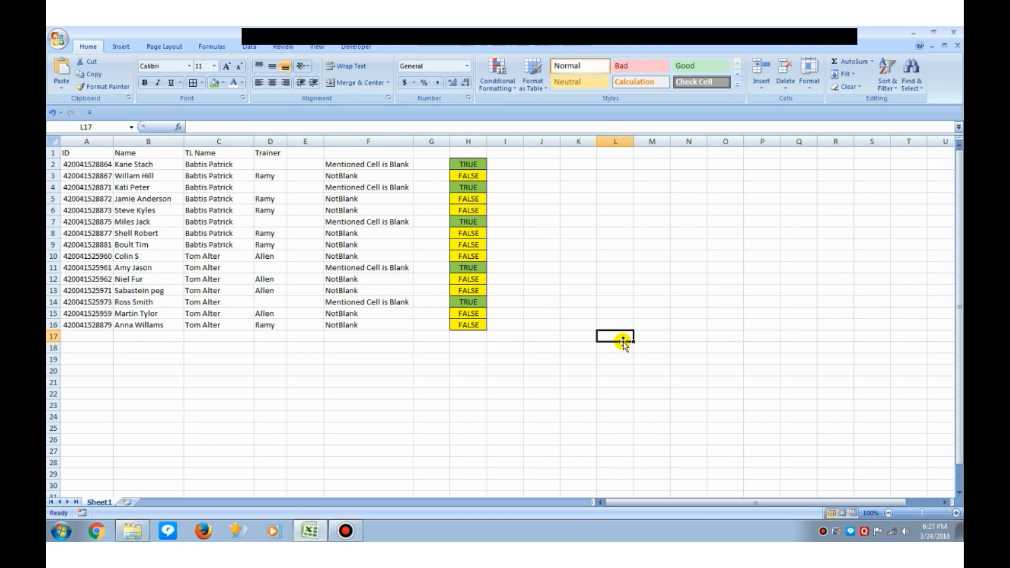
{"action": "key", "text": "ctrl+Up"}
{"action": "key", "text": "ctrl+Left"}
{"action": "key", "text": "Down"}
{"action": "key", "text": "Right"}
{"action": "key", "text": "Right"}
{"action": "key", "text": "Right"}
{"action": "key", "text": "Left"}
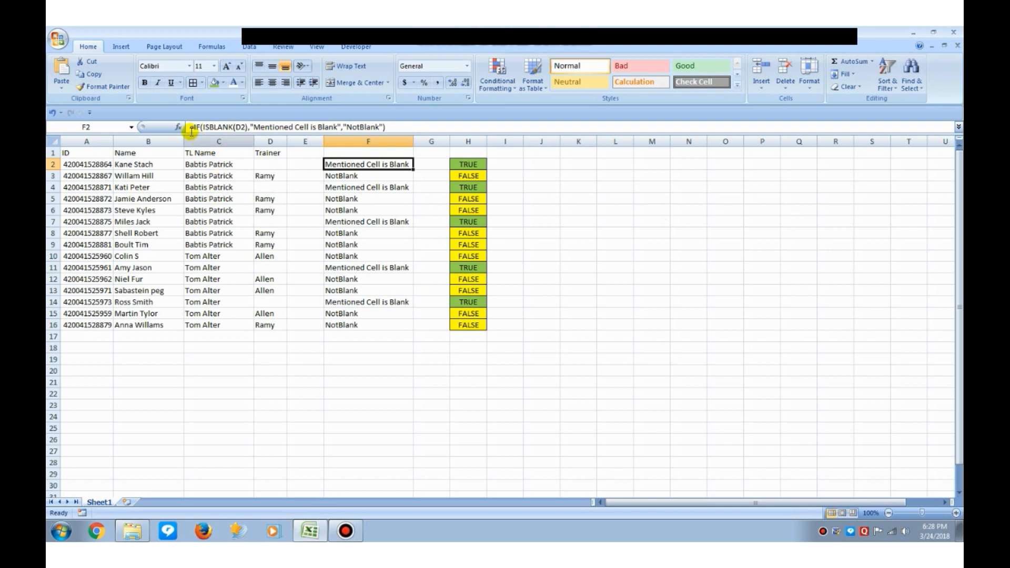
{"action": "left_click", "coordinate": [271, 165]}
{"action": "left_click", "coordinate": [356, 164]}
{"action": "left_click_drag", "start_coordinate": [255, 128], "coordinate": [339, 128]}
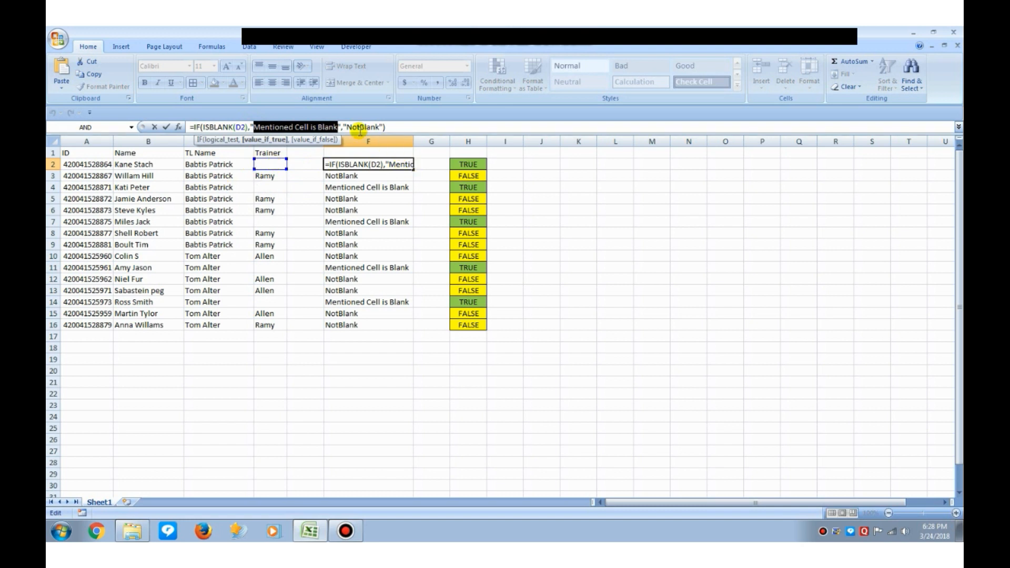
{"action": "left_click_drag", "start_coordinate": [343, 127], "coordinate": [386, 126]}
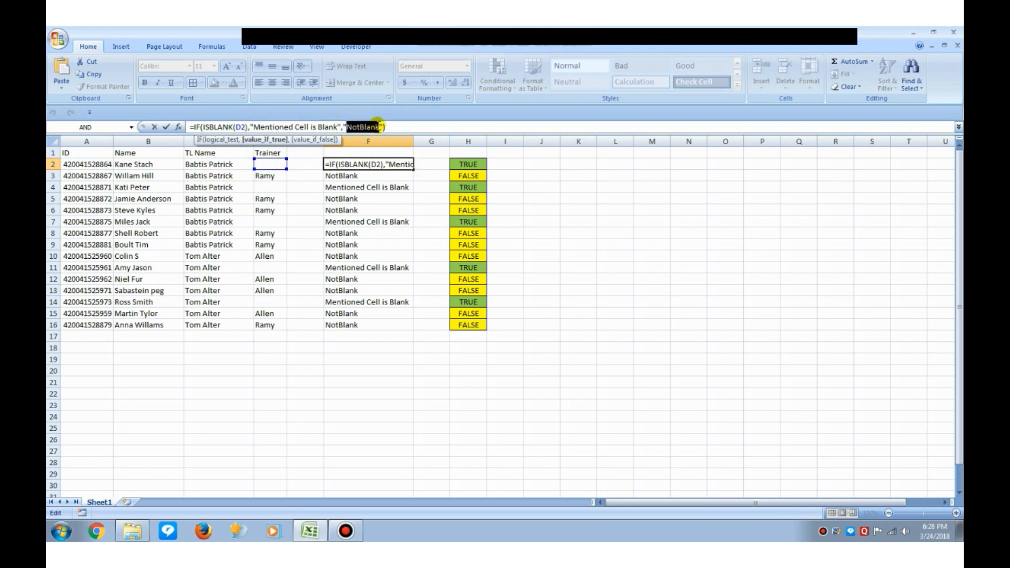
- Enter the formula =IF(D2="","OK","NOTOK") in cell J2 to test the Trainer cell for blank without ISBLANK
{"action": "left_click", "coordinate": [542, 198]}
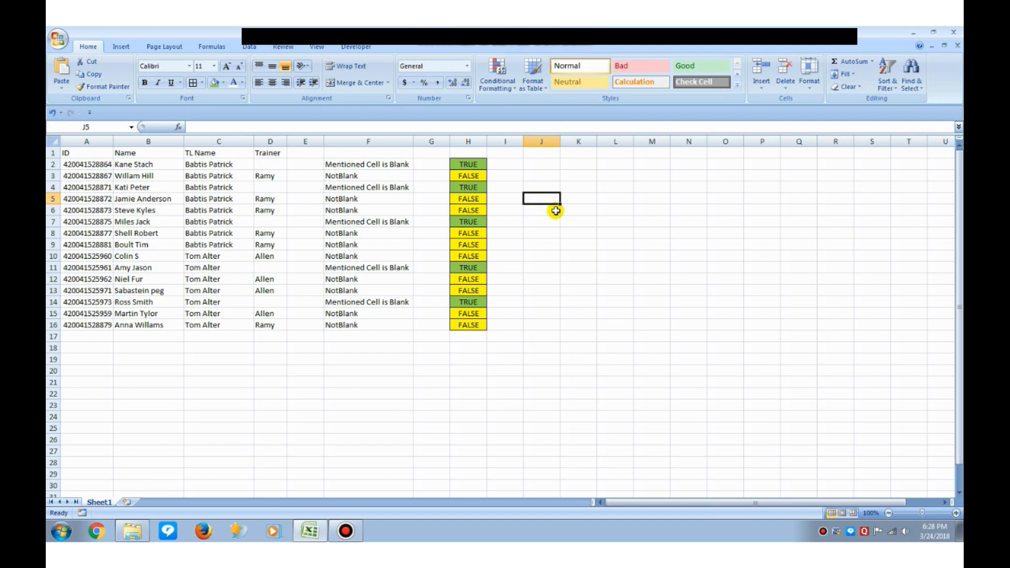
{"action": "key", "text": "Up"}
{"action": "key", "text": "Up"}
{"action": "key", "text": "Up"}
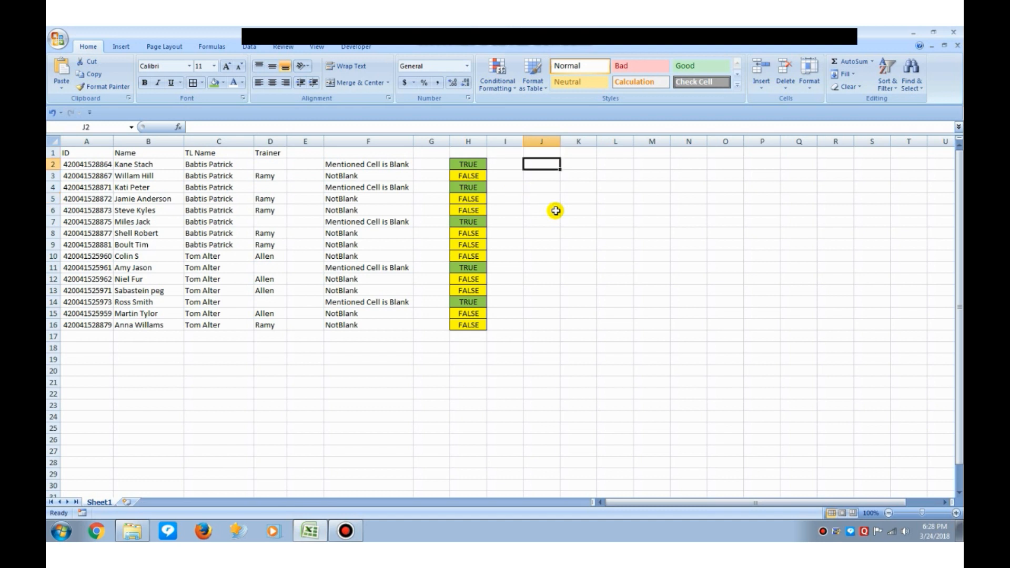
{"action": "type", "text": "=IF("}
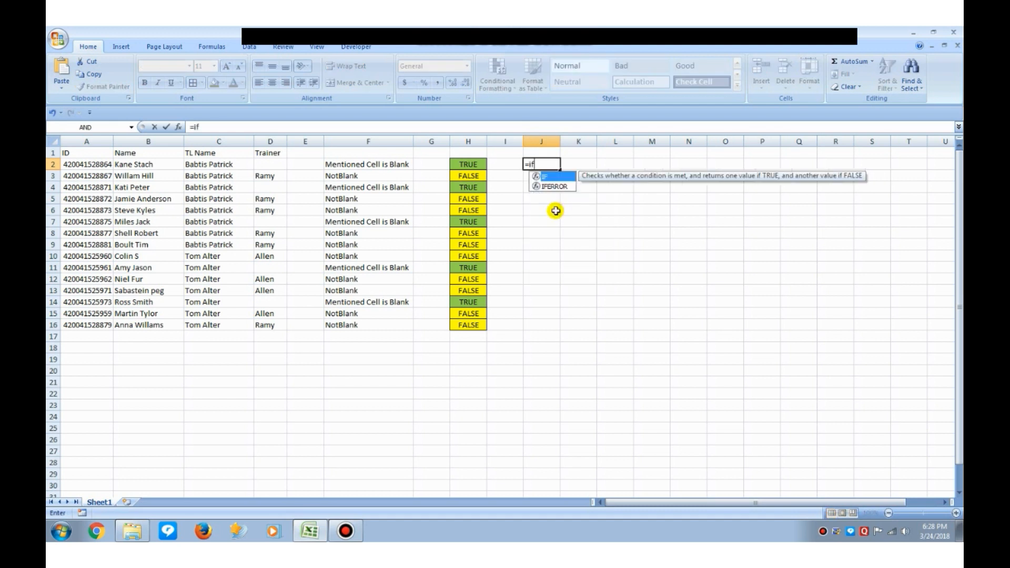
{"action": "left_click", "coordinate": [273, 166]}
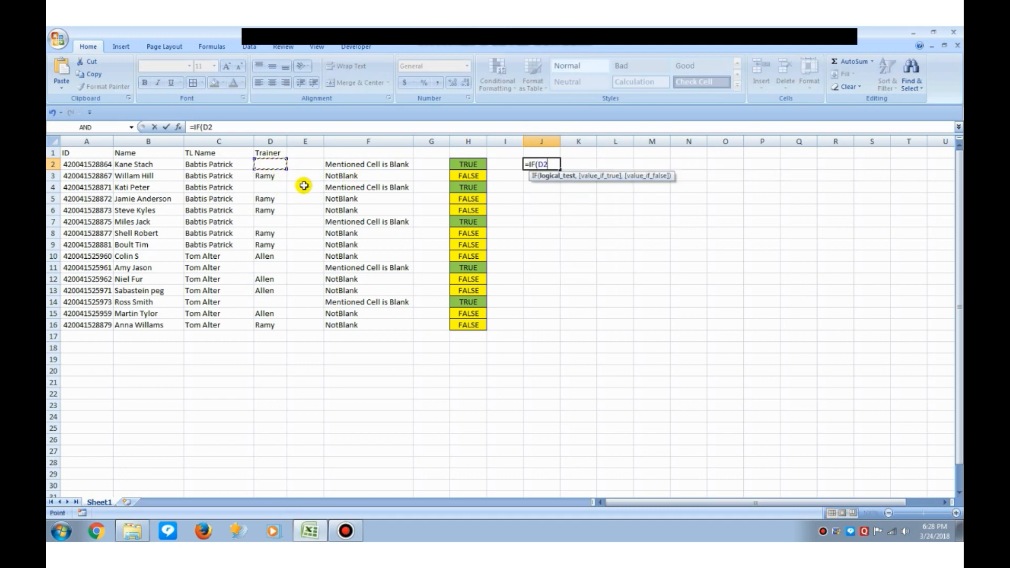
{"action": "type", "text": "=\"\","}
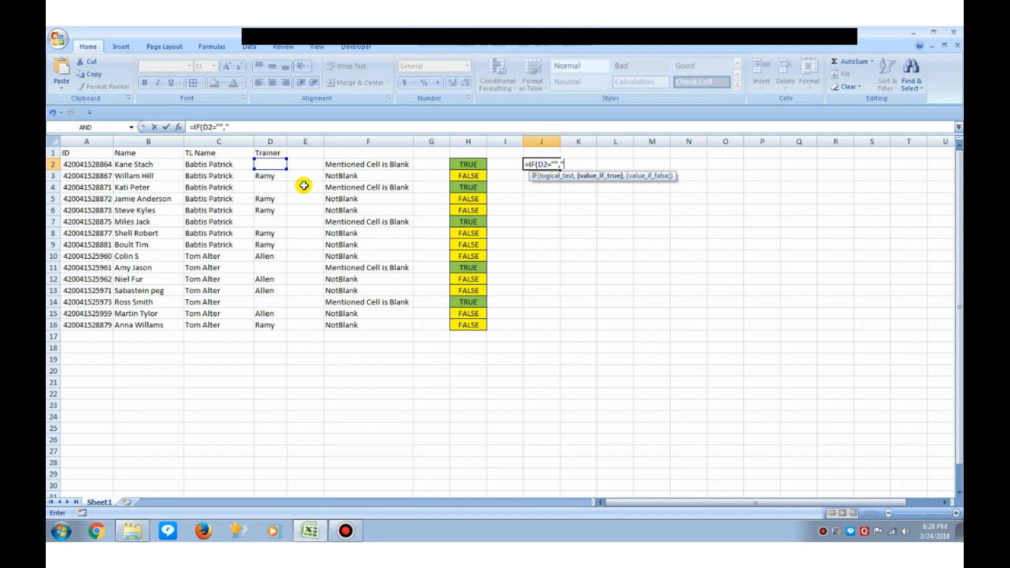
{"action": "type", "text": "\"OK\",NOTOK"}
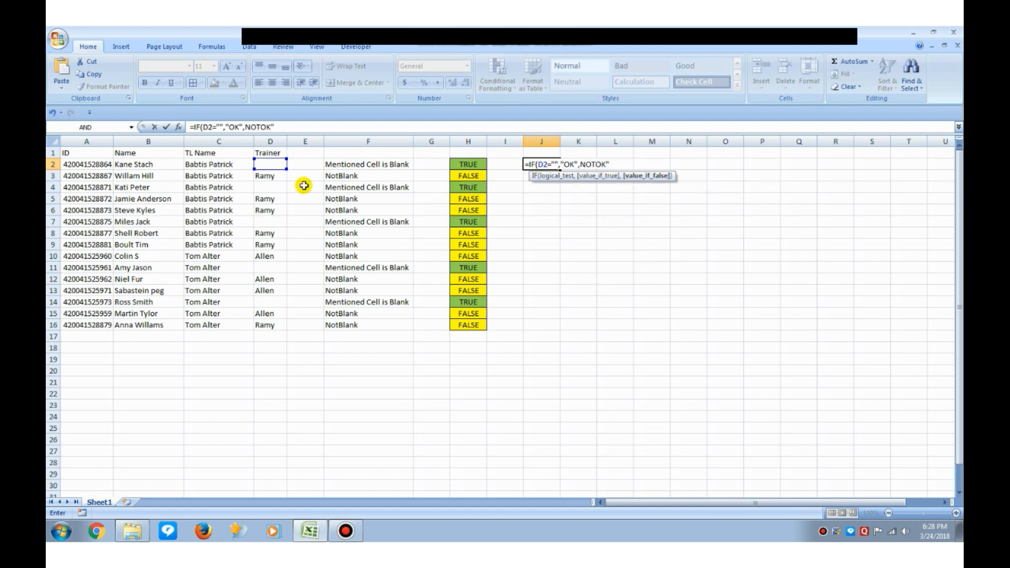
{"action": "key", "text": "Return"}
{"action": "key", "text": "Return"}
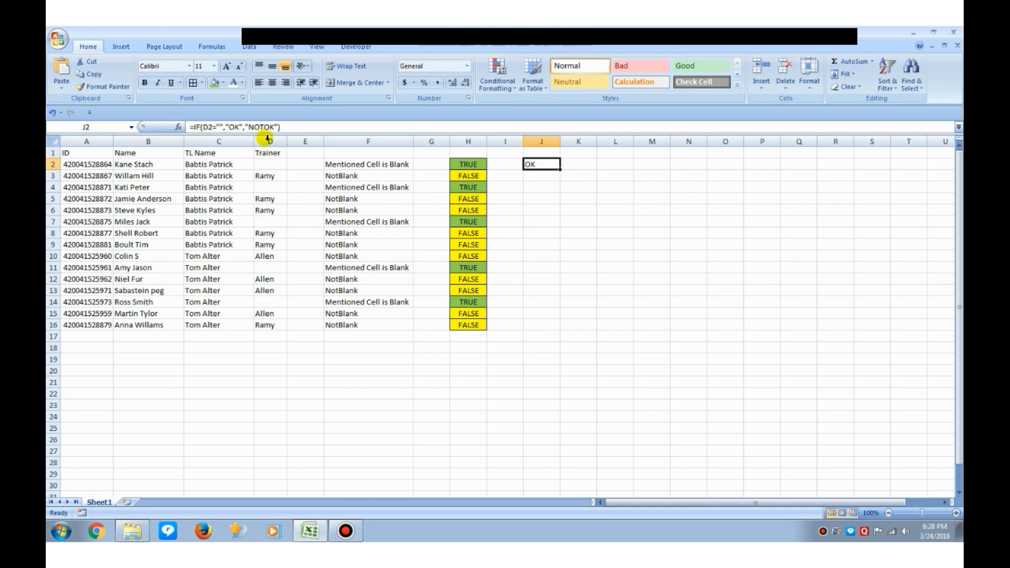
- Enter a trainer's name as a test value in D2 and check the IF formula in J2
{"action": "left_click", "coordinate": [272, 165]}
{"action": "type", "text": "Allen"}
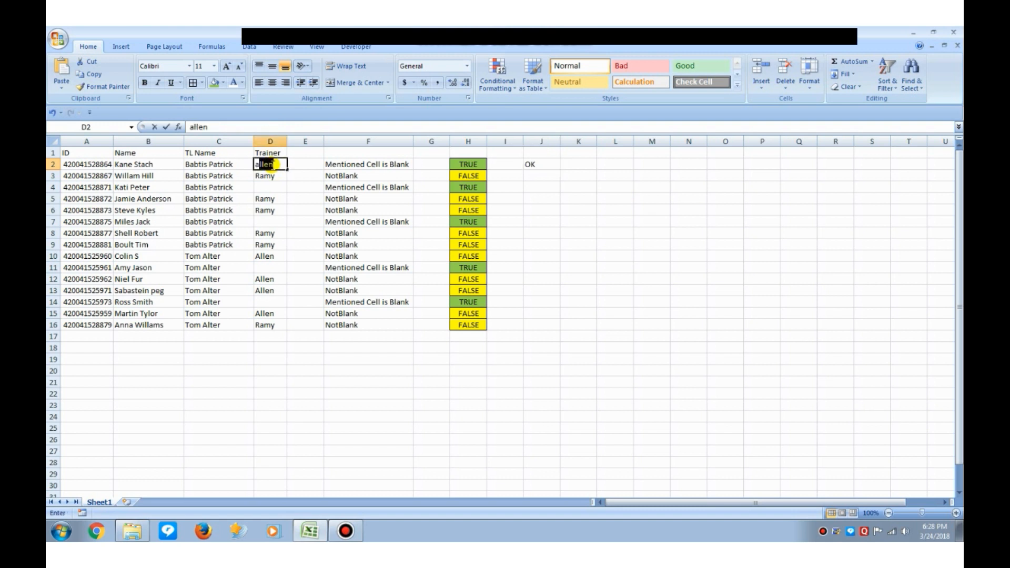
{"action": "key", "text": "Tab"}
{"action": "left_click", "coordinate": [536, 164]}
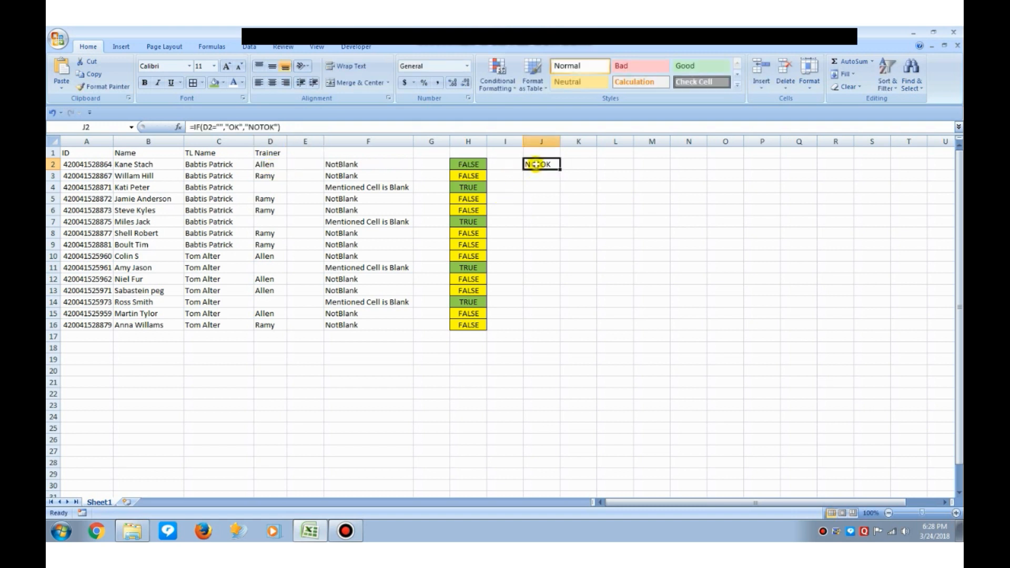
- Clear the test value from D2 and check the combined IF and ISBLANK formula in F2
{"action": "left_click", "coordinate": [267, 166]}
{"action": "key", "text": "Delete"}
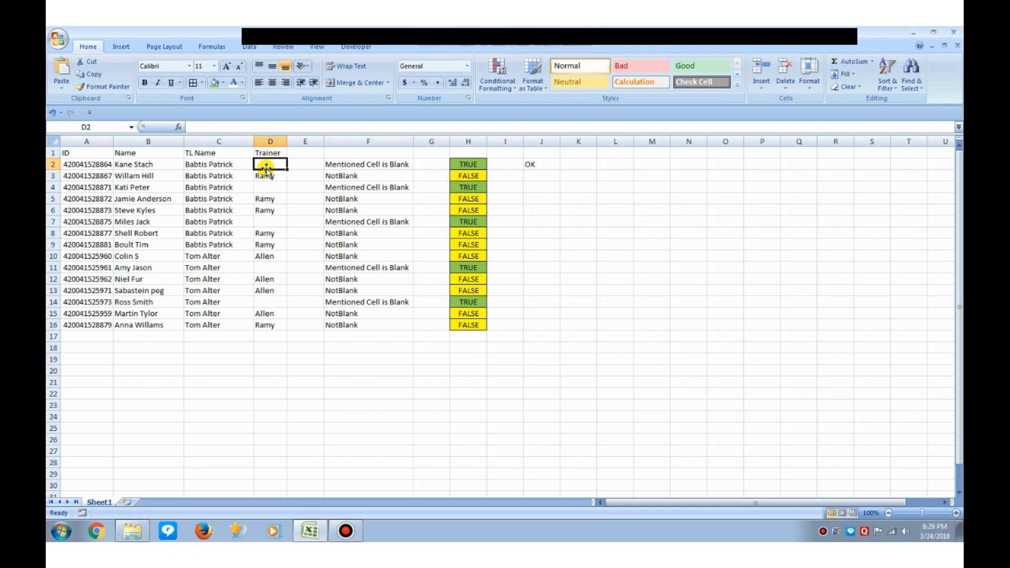
{"action": "left_click", "coordinate": [388, 164]}
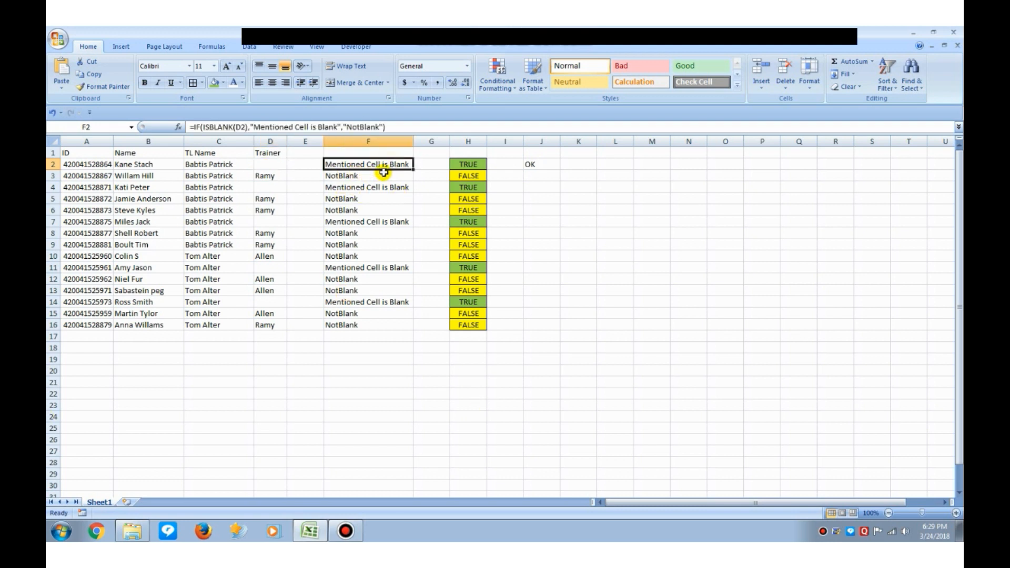
{"action": "left_click", "coordinate": [277, 164]}
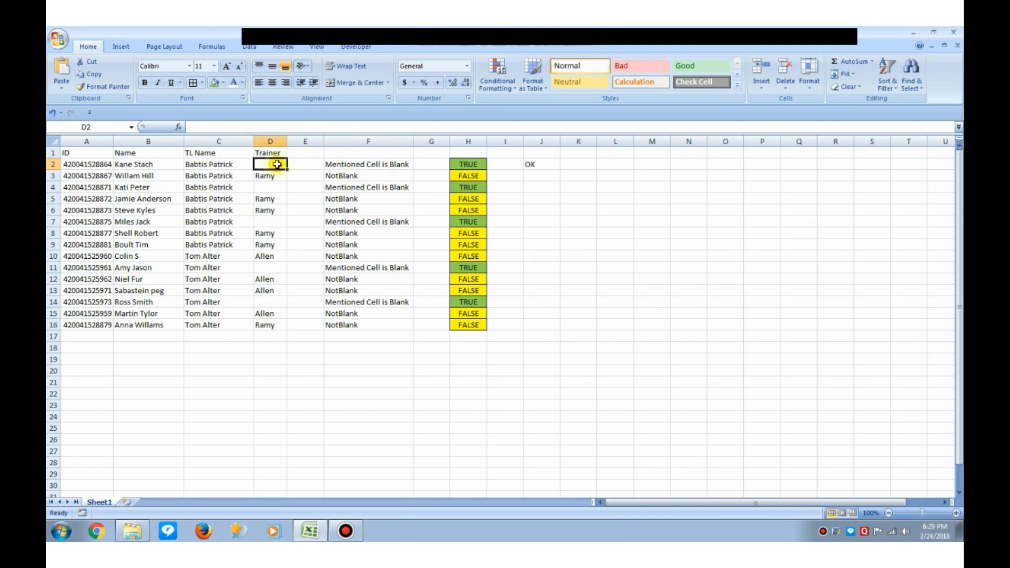
{"action": "left_click", "coordinate": [384, 164]}
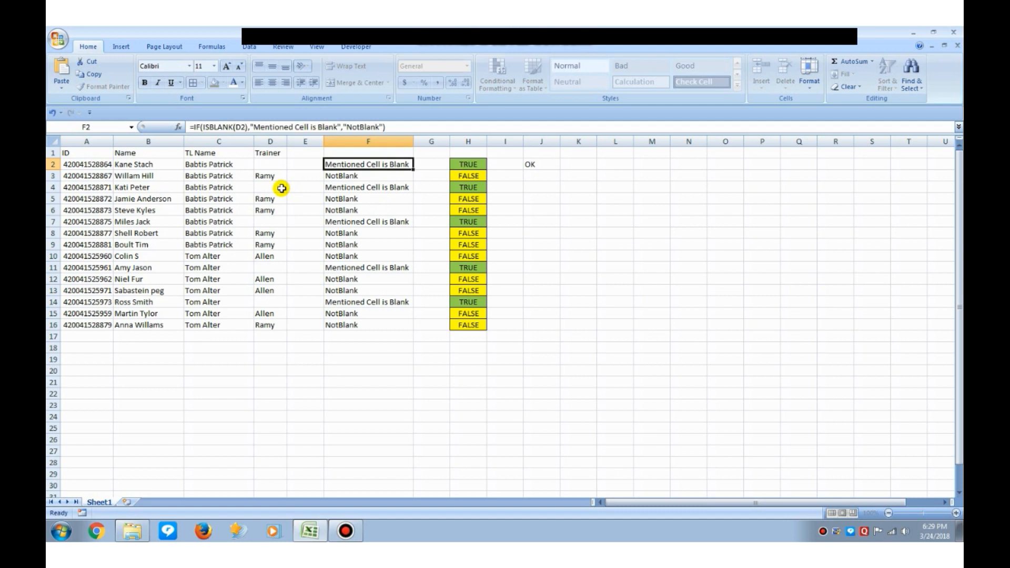
- Enter "Q" as a test value in Trainer cell D2 and check the formulas in F2, H2 and H3
{"action": "left_click", "coordinate": [274, 165]}
{"action": "type", "text": "Q"}
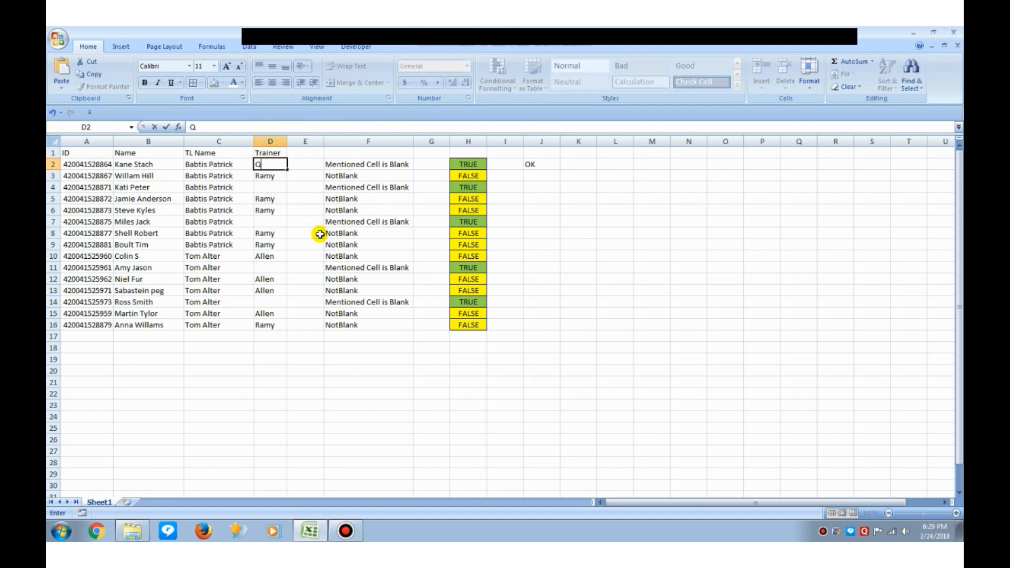
{"action": "key", "text": "Tab"}
{"action": "left_click", "coordinate": [359, 167]}
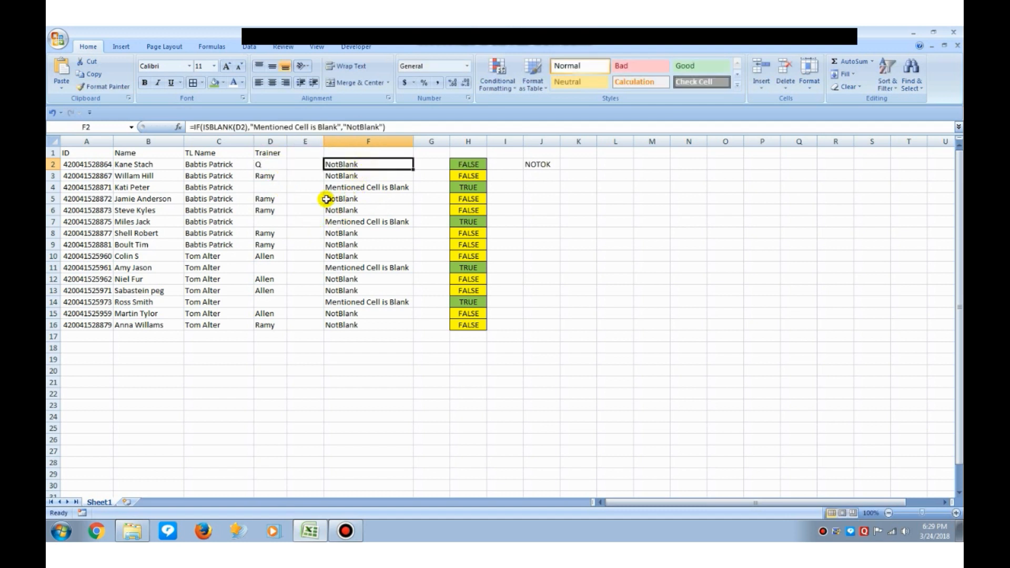
{"action": "left_click", "coordinate": [284, 179]}
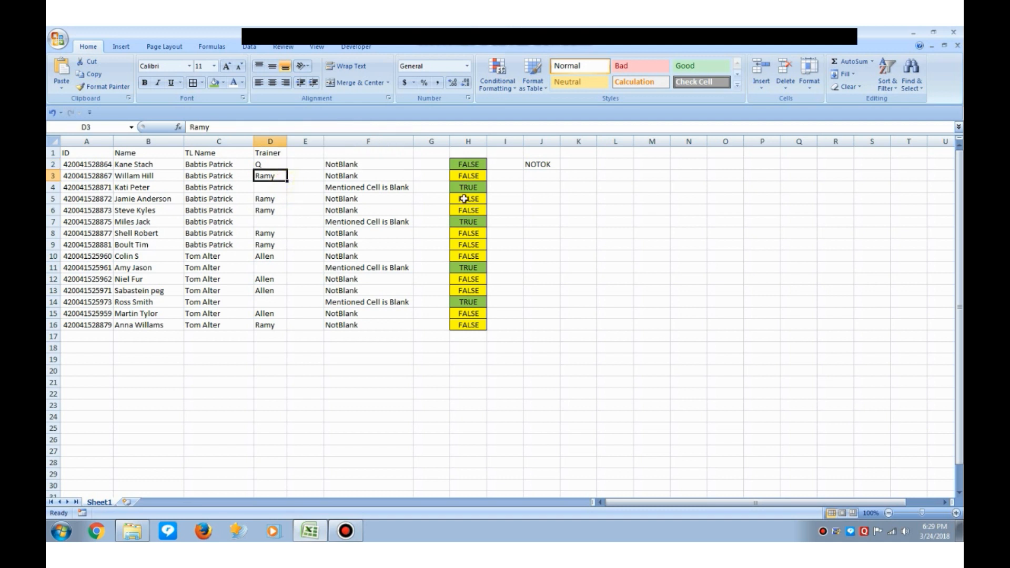
{"action": "left_click", "coordinate": [463, 167]}
{"action": "left_click", "coordinate": [461, 177]}
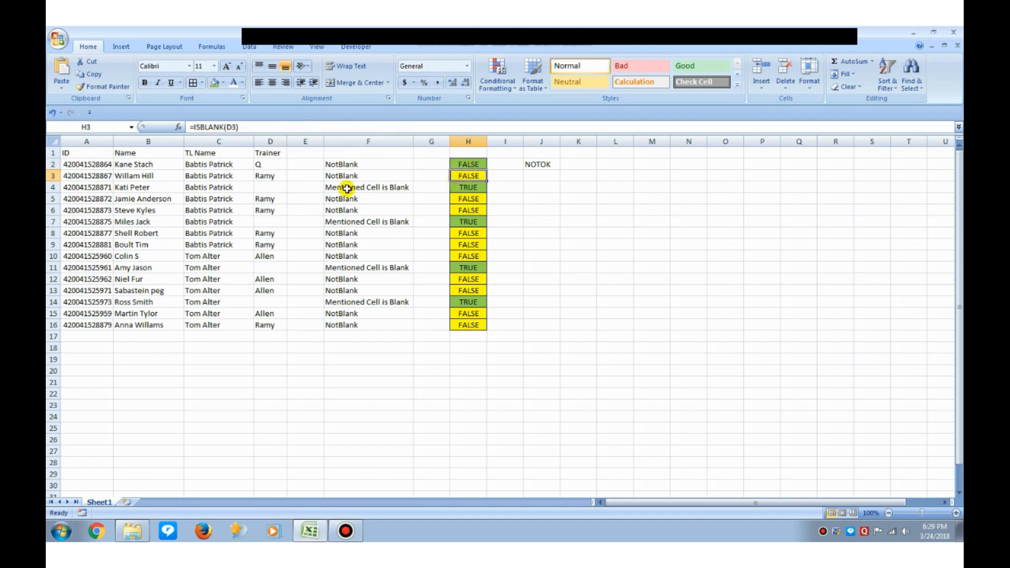
{"action": "left_click", "coordinate": [259, 164]}
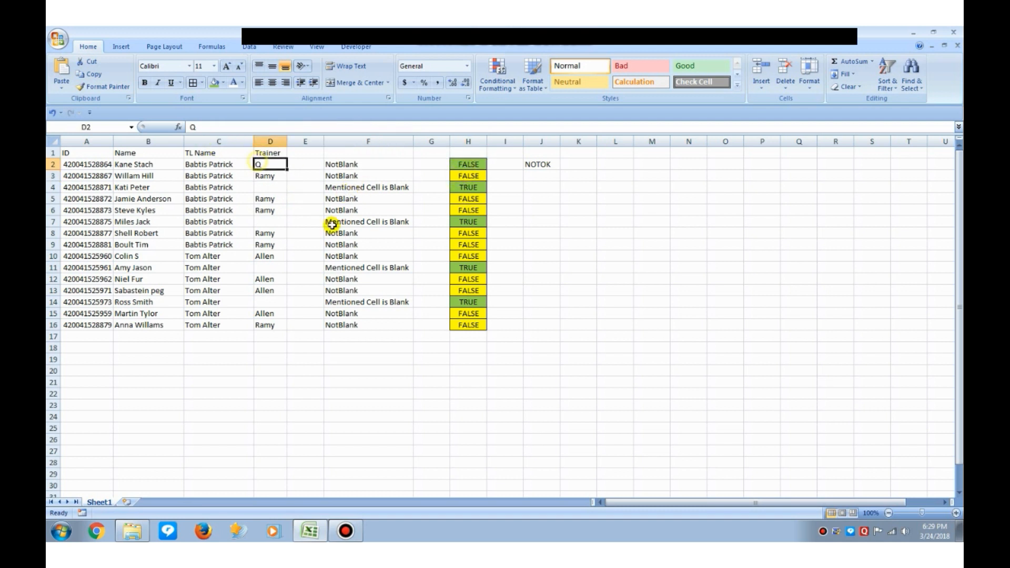
{"action": "right_click", "coordinate": [823, 534]}
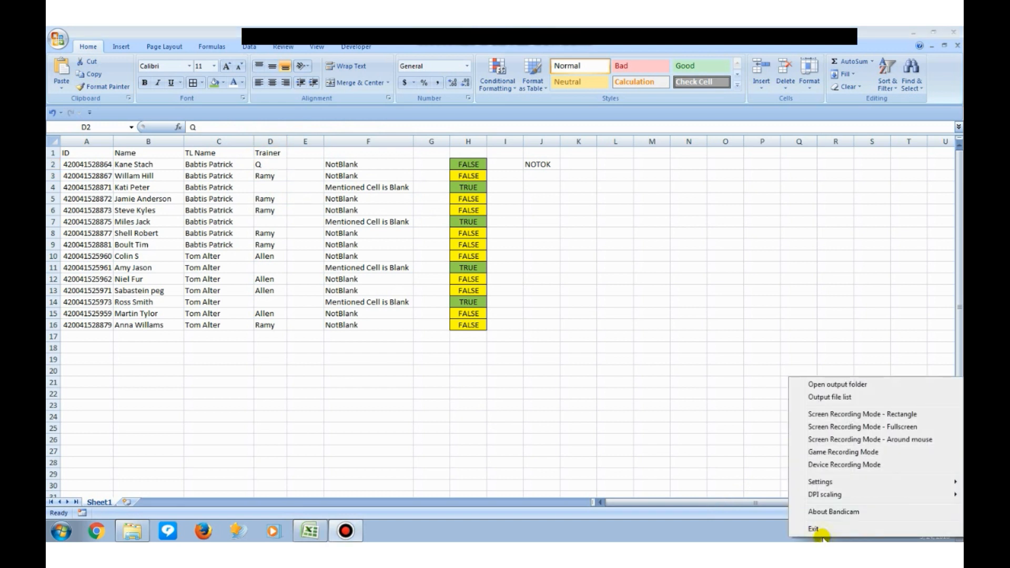
{"action": "left_click", "coordinate": [764, 536]}
{"action": "right_click", "coordinate": [820, 536]}
{"action": "left_click", "coordinate": [815, 530]}
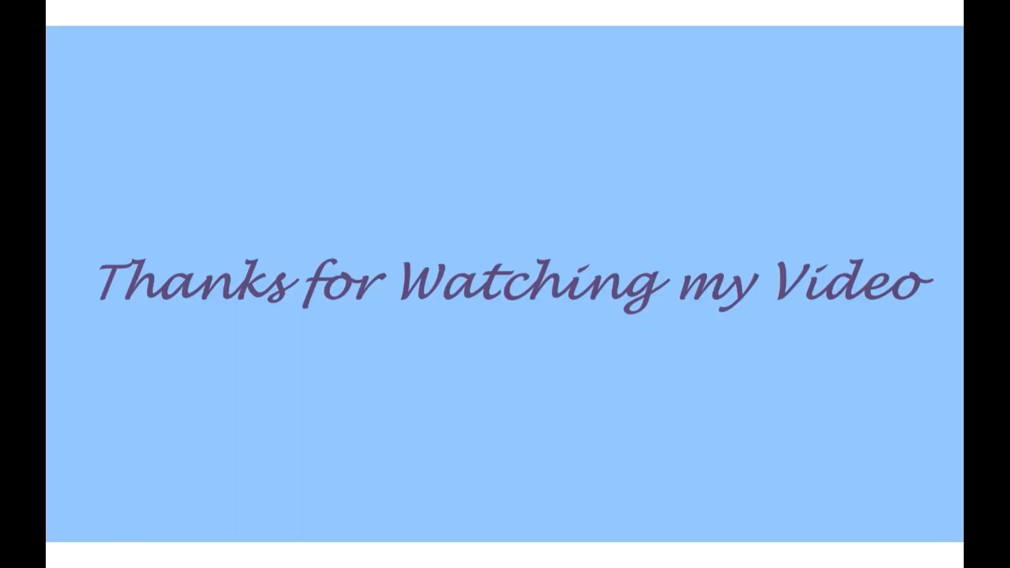